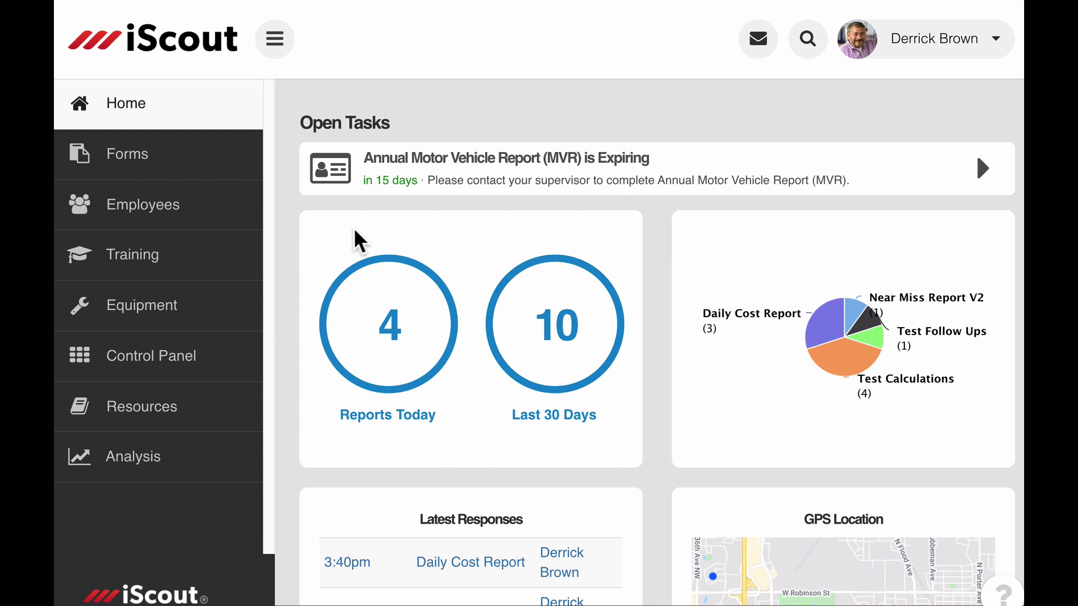
# Open the Daily Cost Report form for editing from the Forms list and scroll to its fields.
pyautogui.click(231, 162)
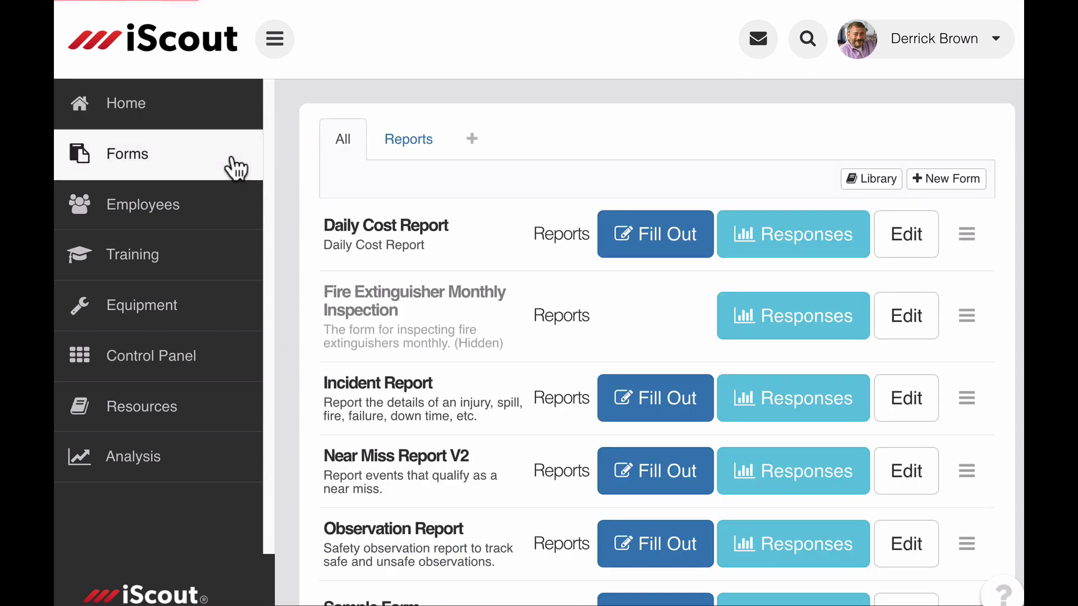
pyautogui.click(898, 257)
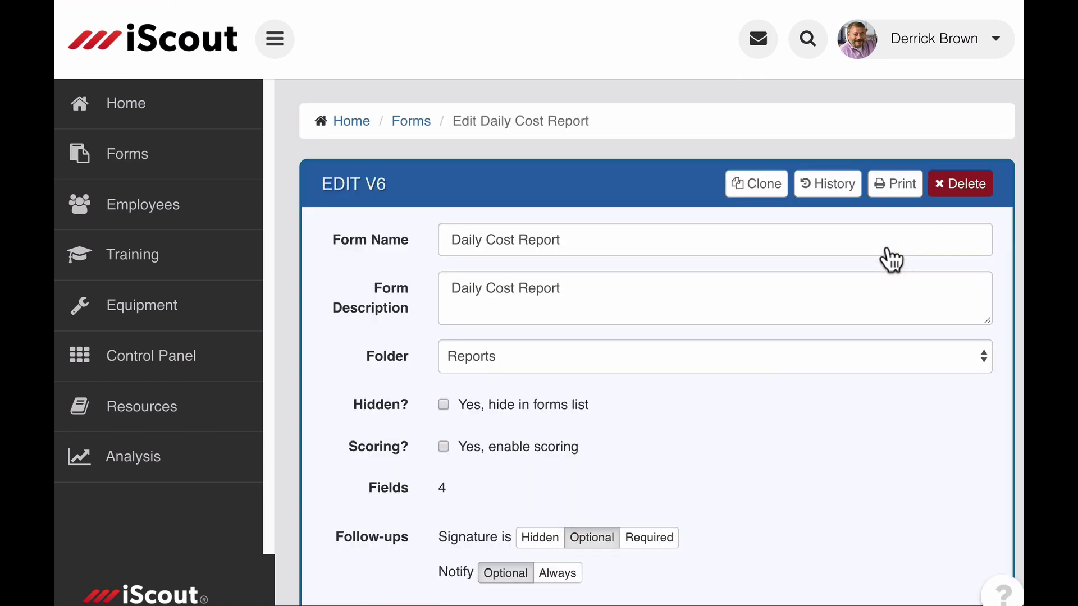
pyautogui.scroll(-10, 891, 259)
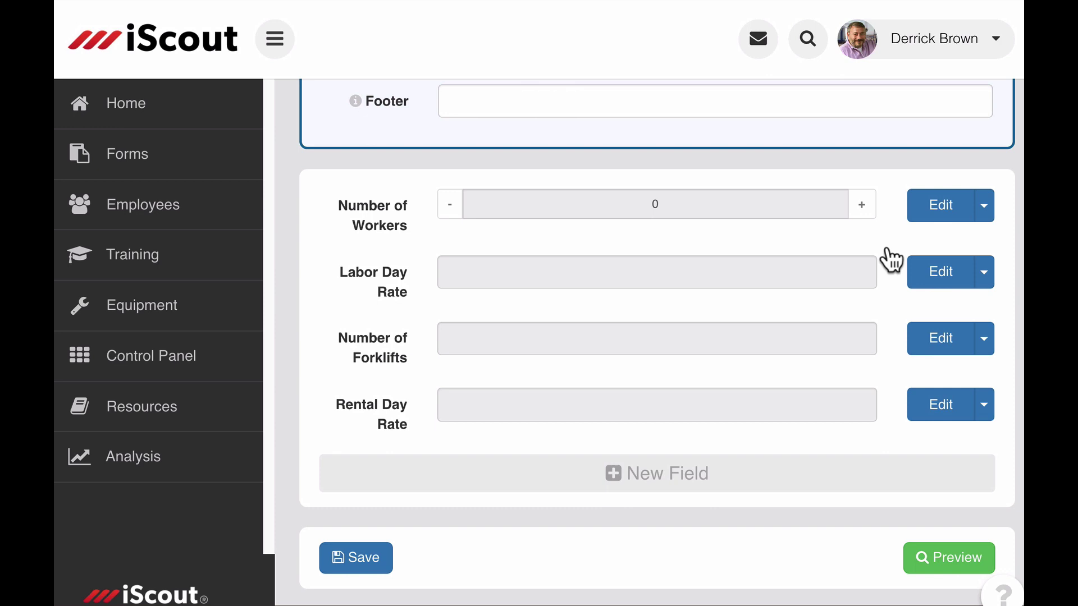
# Give the Number of Workers field the variable name 'workers'.
pyautogui.click(932, 211)
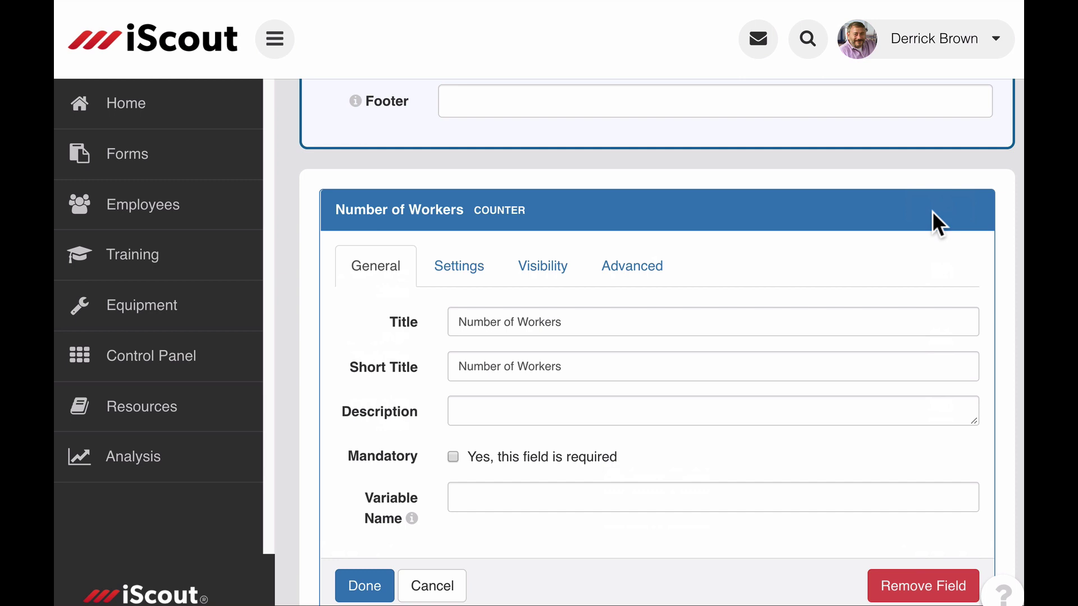
pyautogui.click(526, 494)
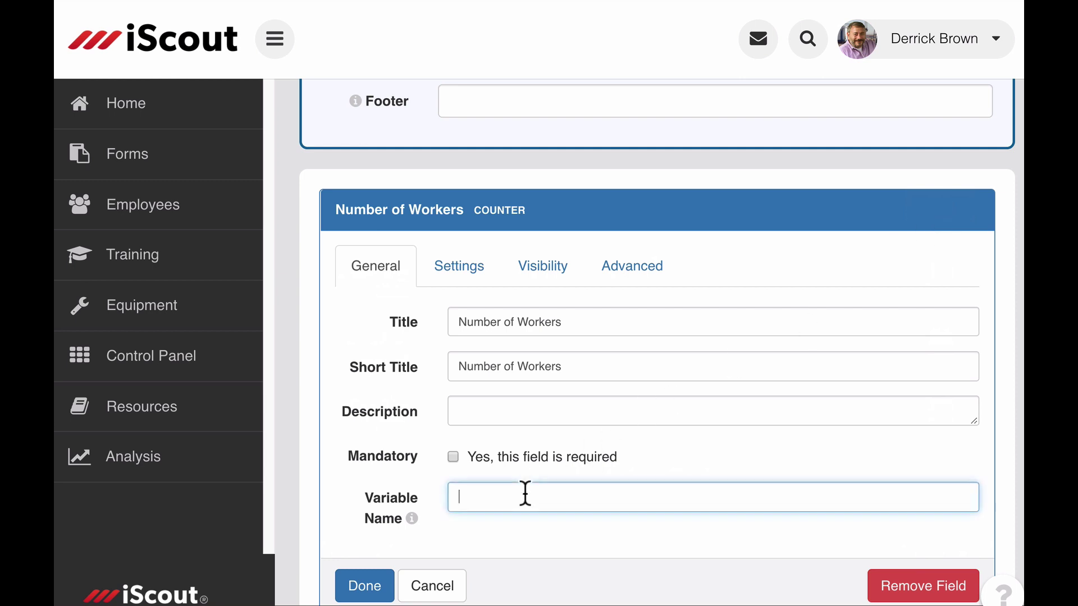
pyautogui.write('workers')
pyautogui.click(348, 587)
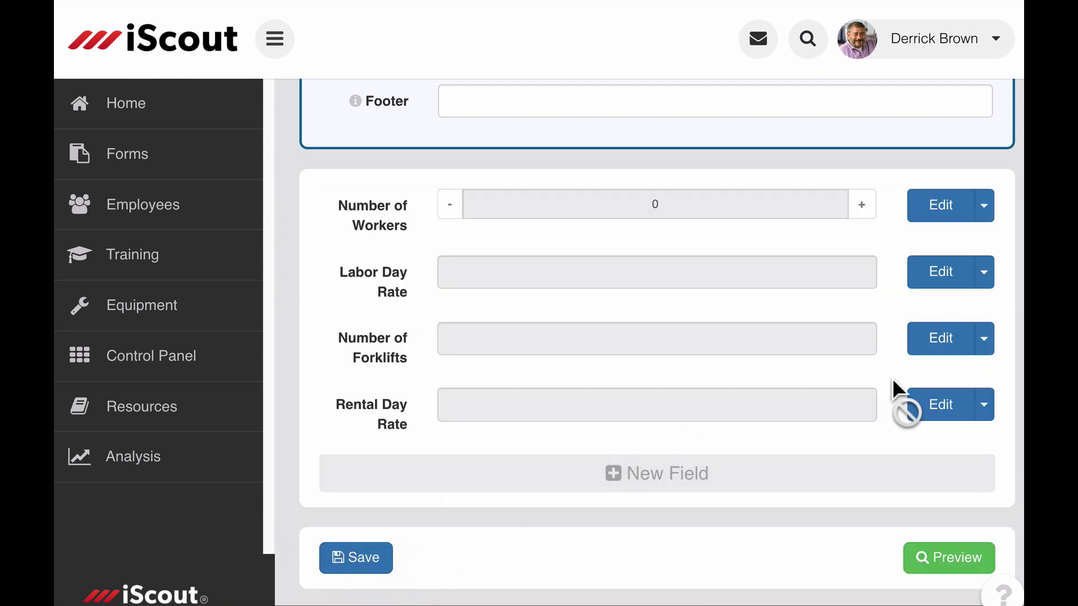
# Give the Labor Day Rate field the variable name 'labor_rate'.
pyautogui.click(941, 275)
pyautogui.scroll(-1, 943, 274)
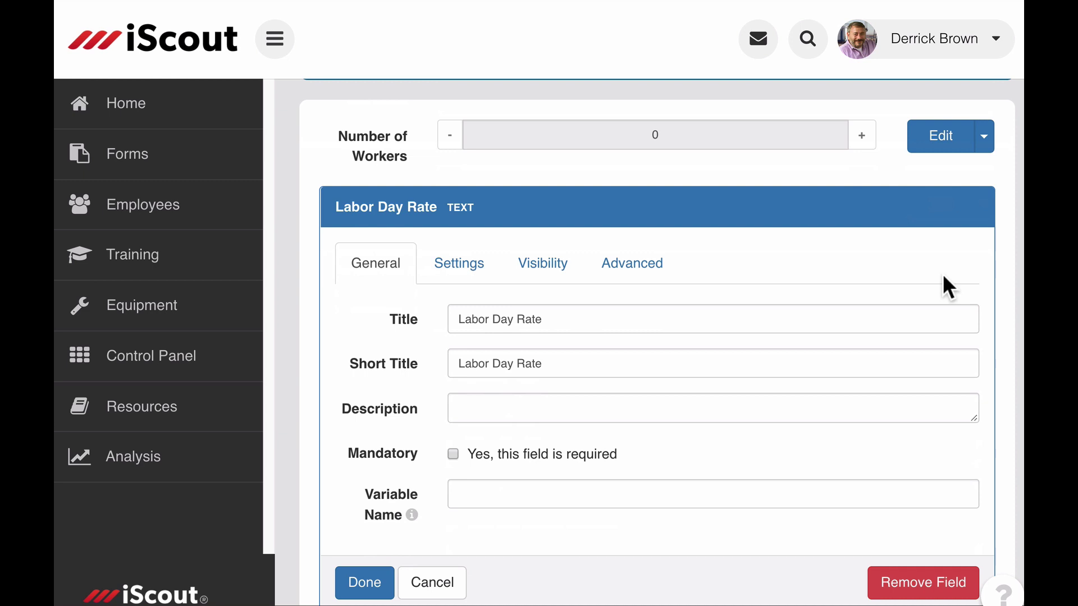
pyautogui.click(638, 498)
pyautogui.write('labor')
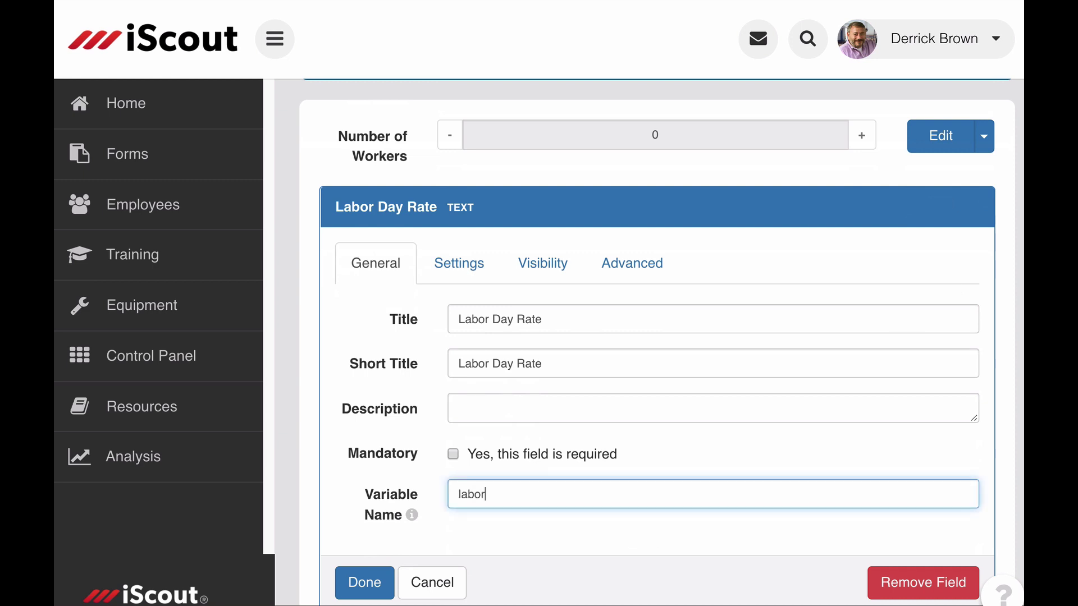
pyautogui.write('_rate')
pyautogui.click(362, 582)
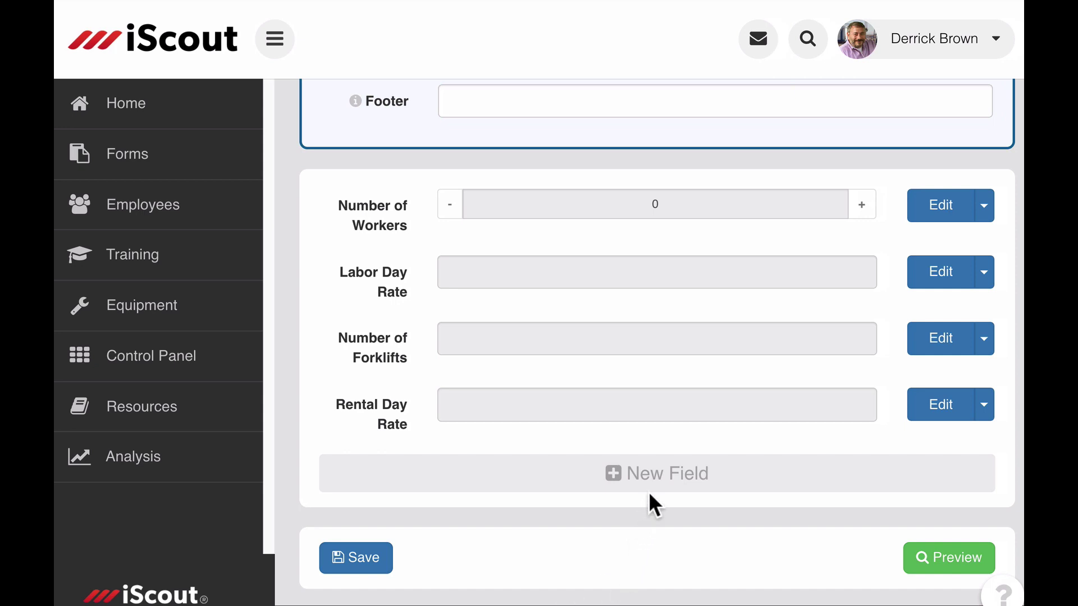
# Add a calculation field titled 'Labor Subtotal' below Labor Day Rate.
pyautogui.click(983, 274)
pyautogui.click(908, 381)
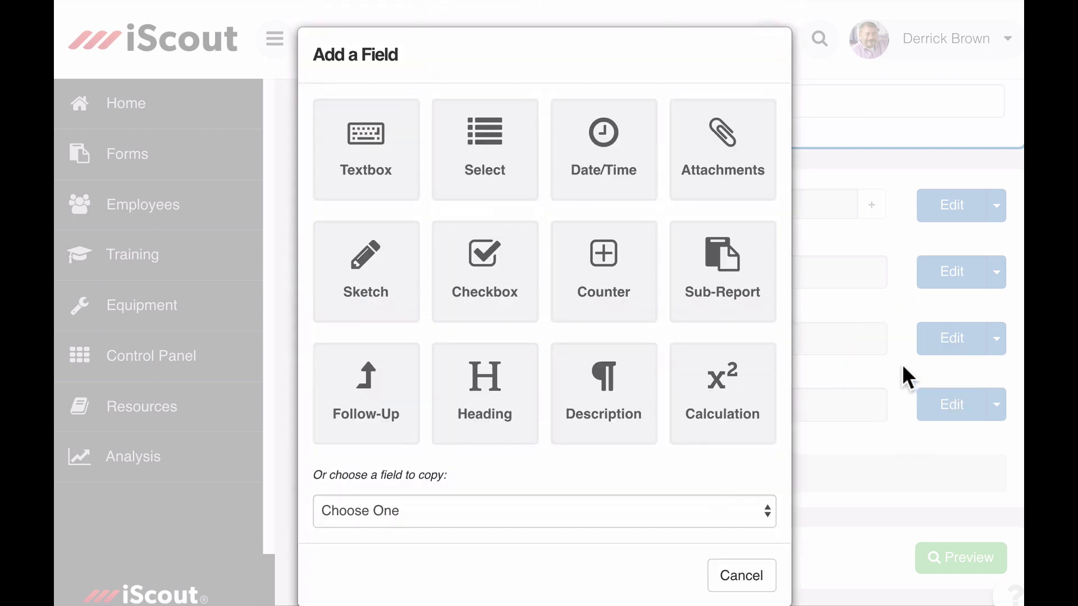
pyautogui.click(737, 390)
pyautogui.write('La')
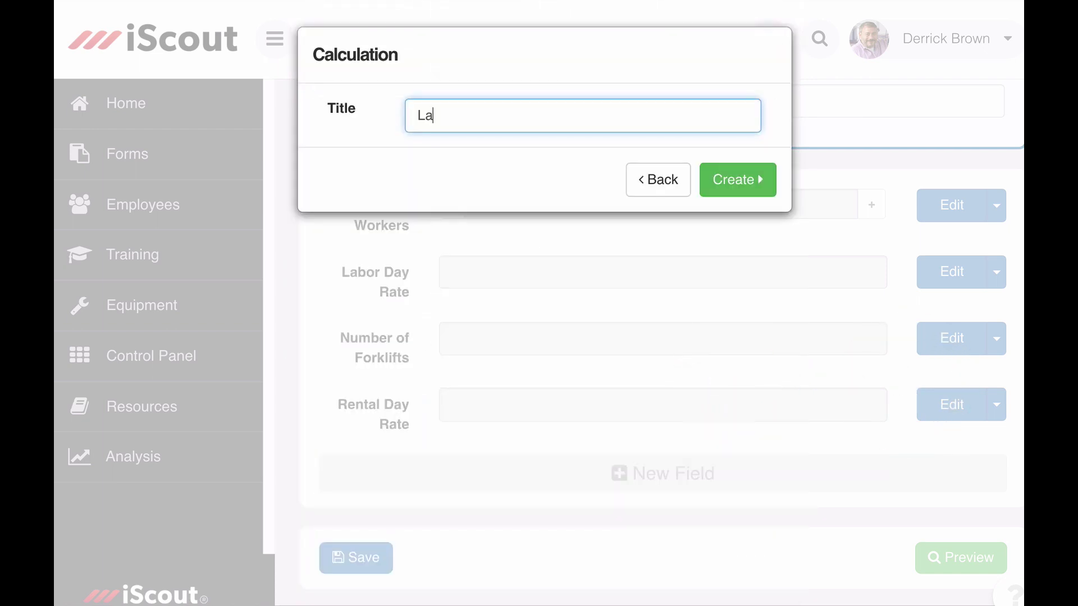
pyautogui.write('bor Subtotal')
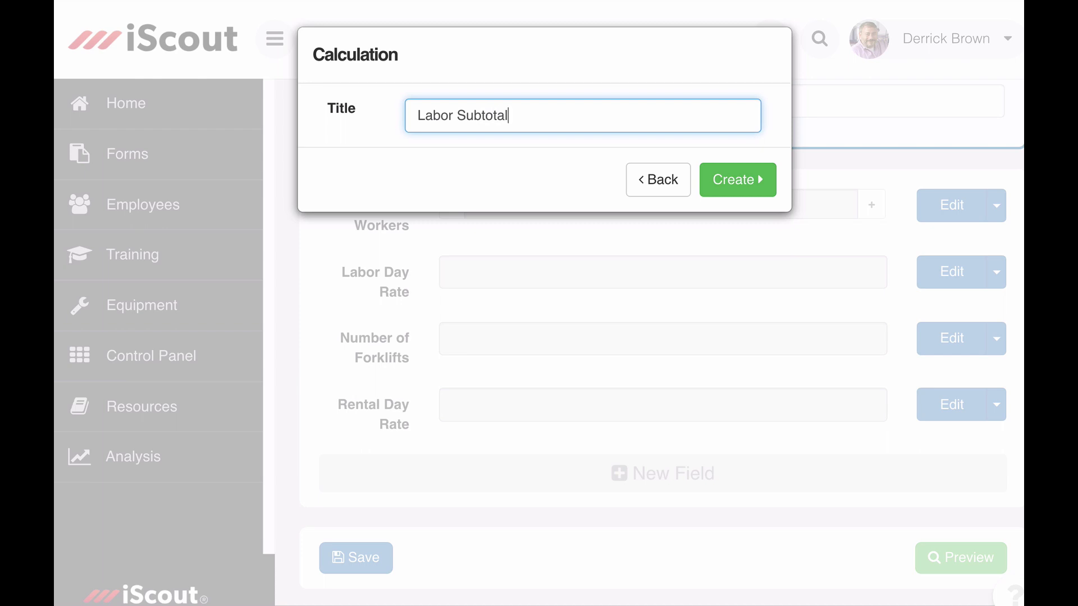
pyautogui.click(746, 207)
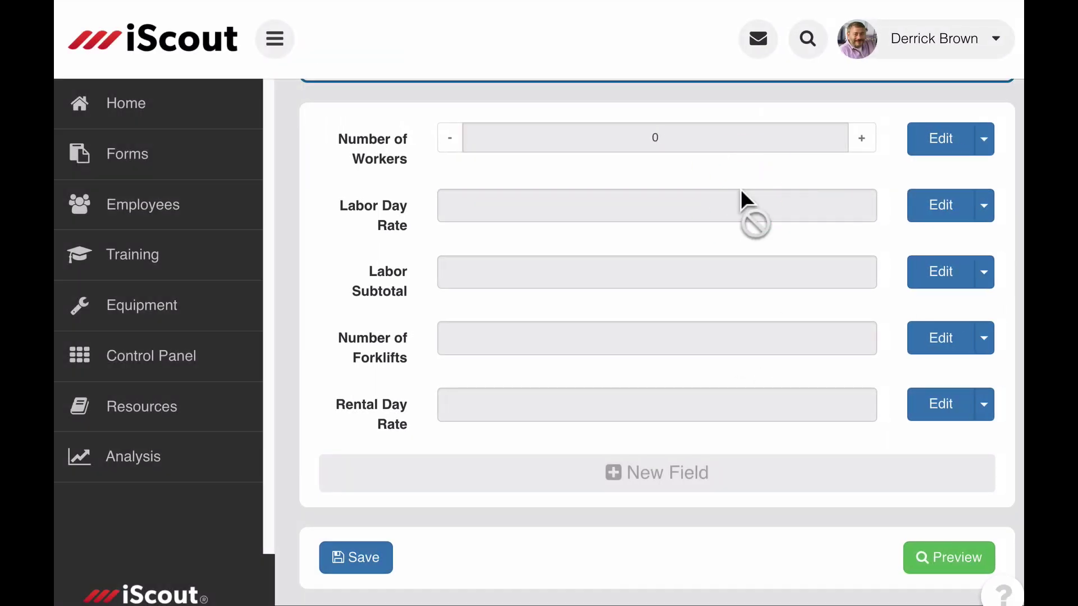
# Set Labor Subtotal's formula to workers*labor_rate with 2 decimals.
pyautogui.click(927, 272)
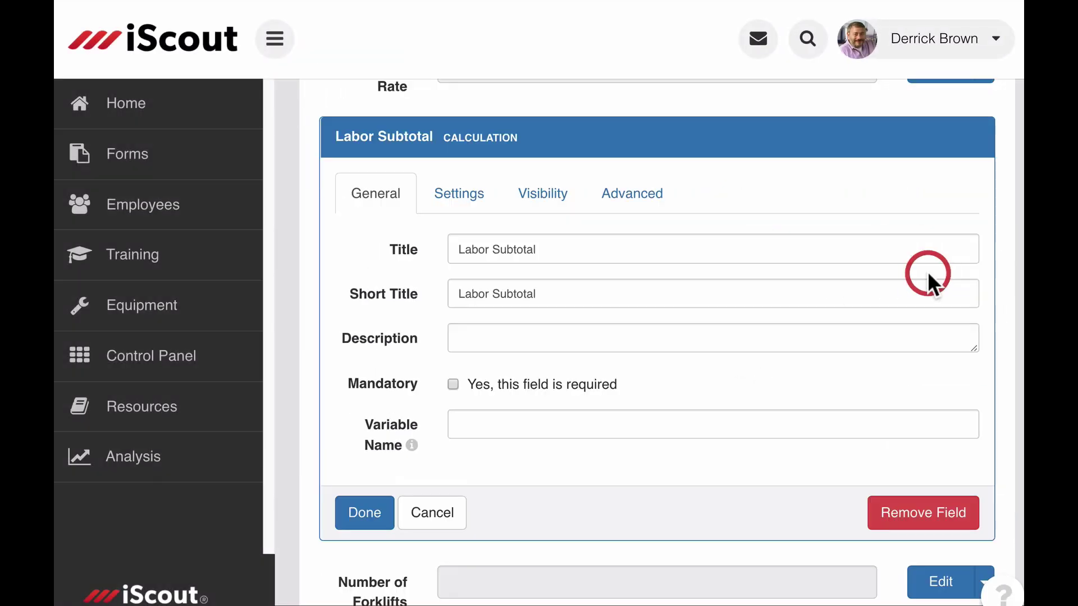
pyautogui.click(476, 196)
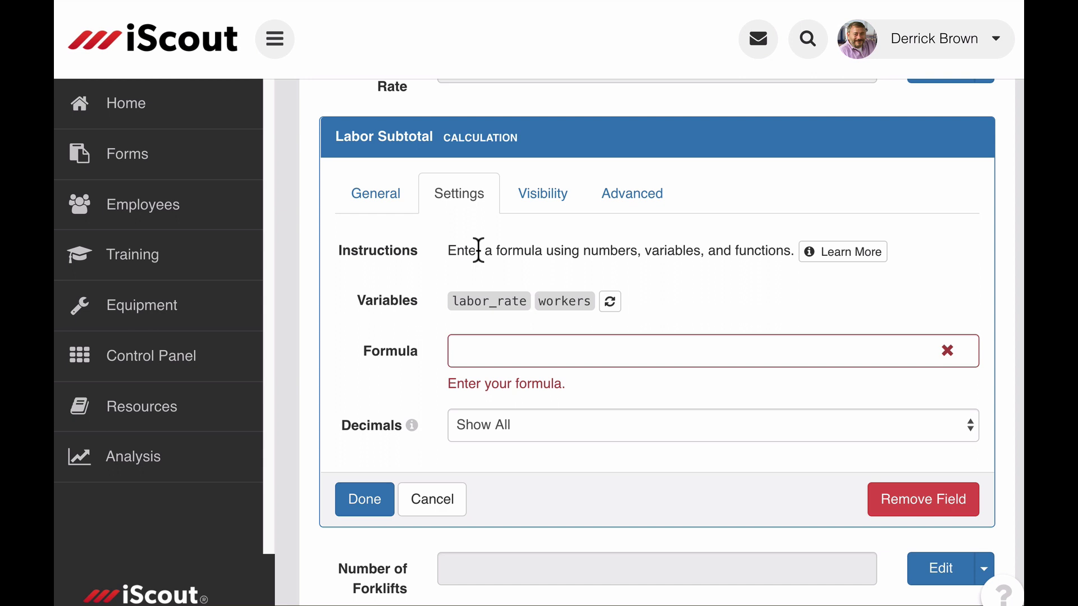
pyautogui.click(587, 348)
pyautogui.write('wo')
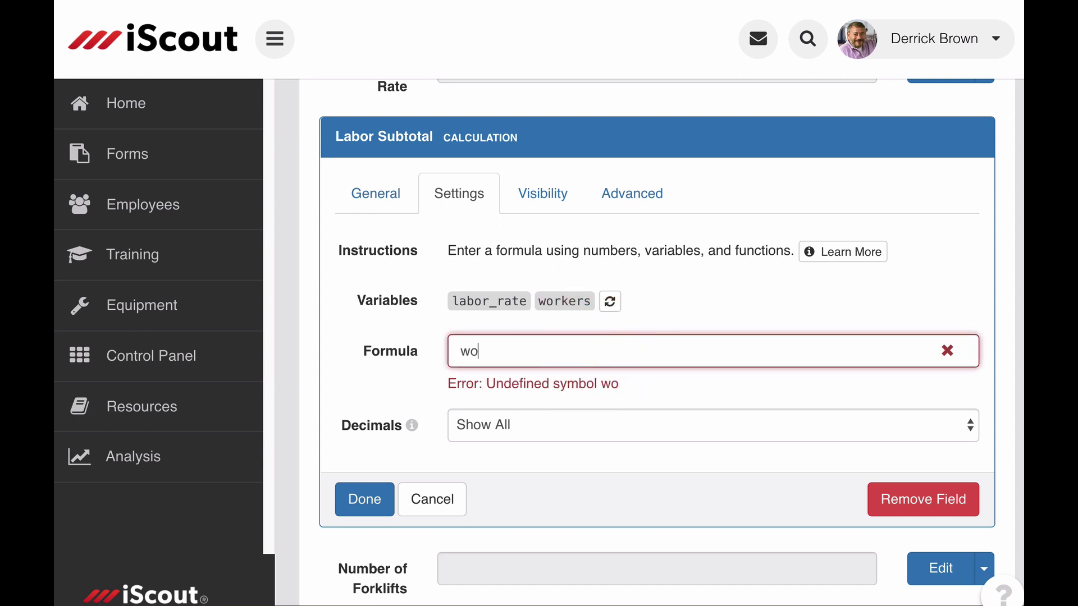
pyautogui.write('rkers')
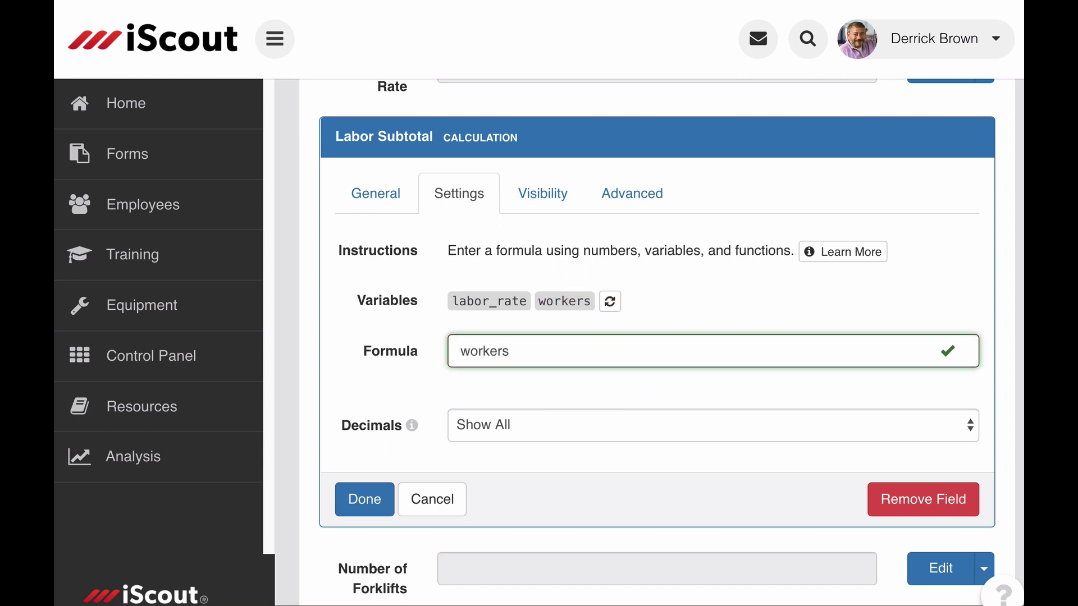
pyautogui.write('*labo')
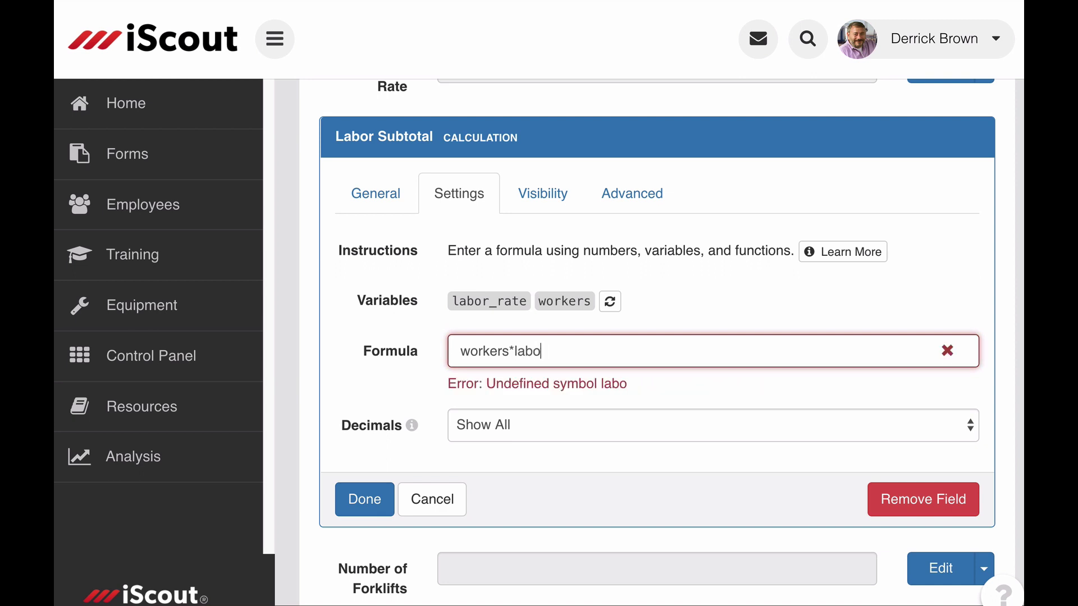
pyautogui.write('r_rate')
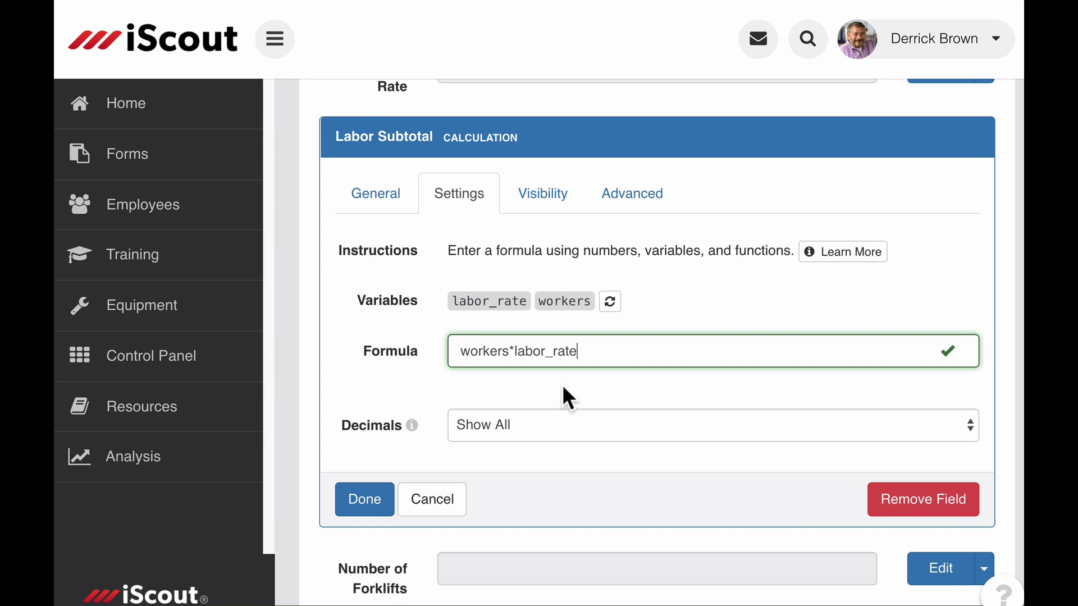
pyautogui.click(559, 425)
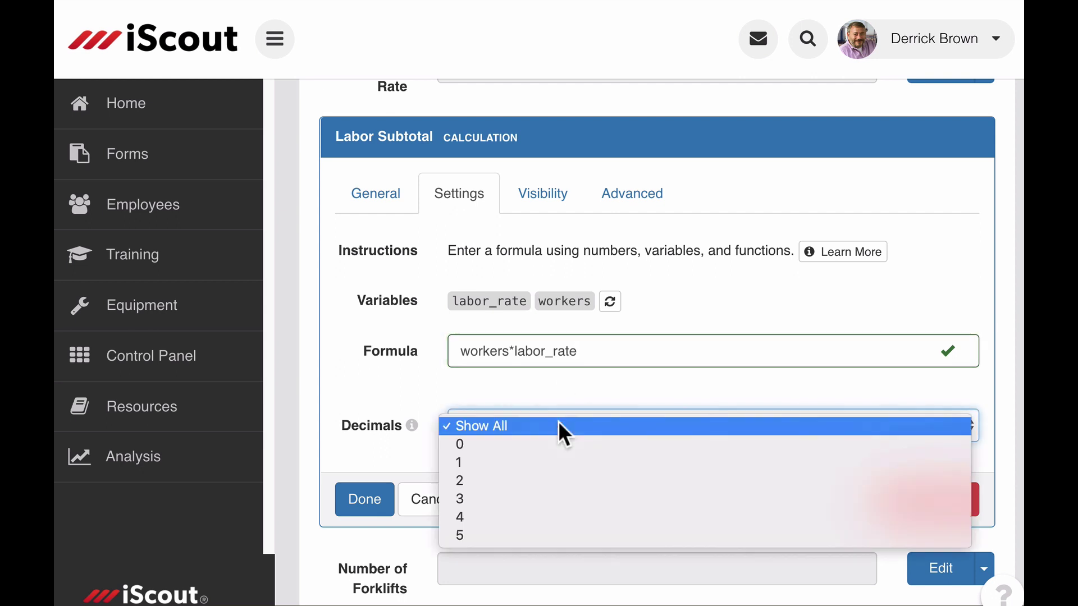
pyautogui.click(554, 472)
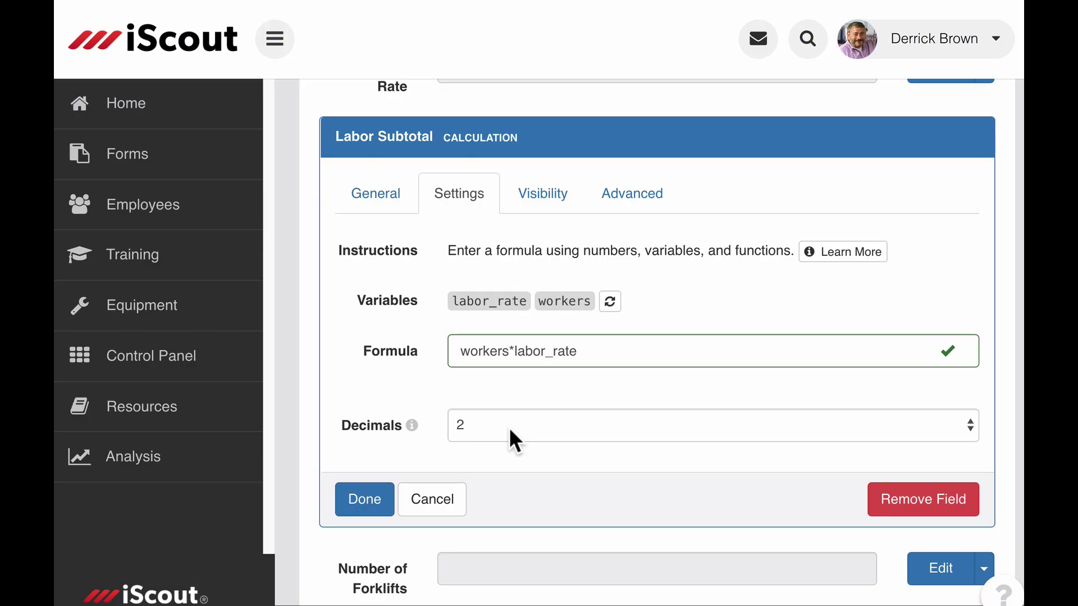
pyautogui.click(535, 208)
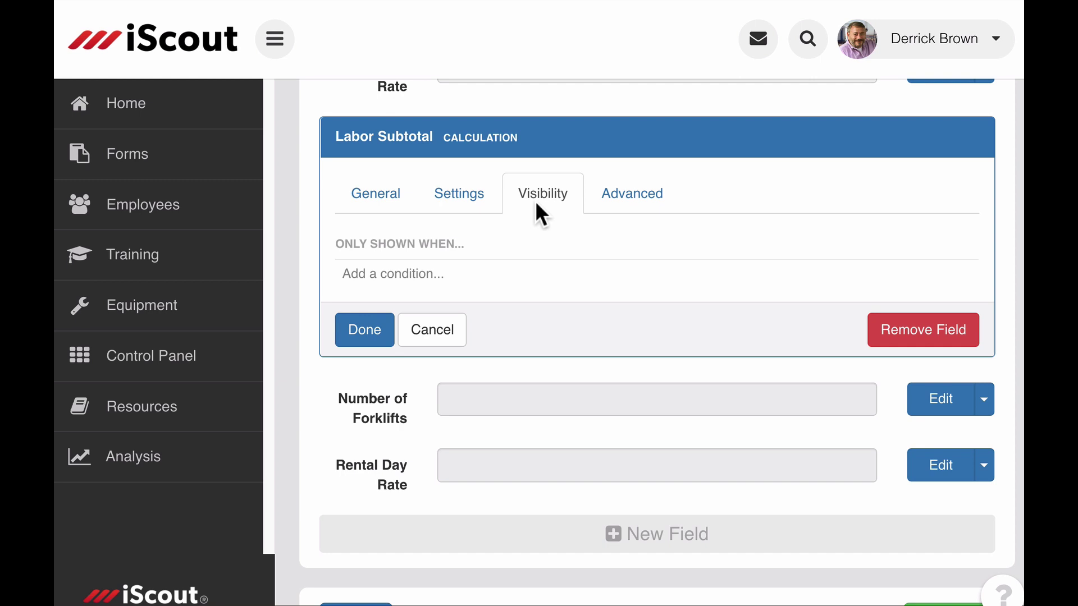
pyautogui.click(366, 329)
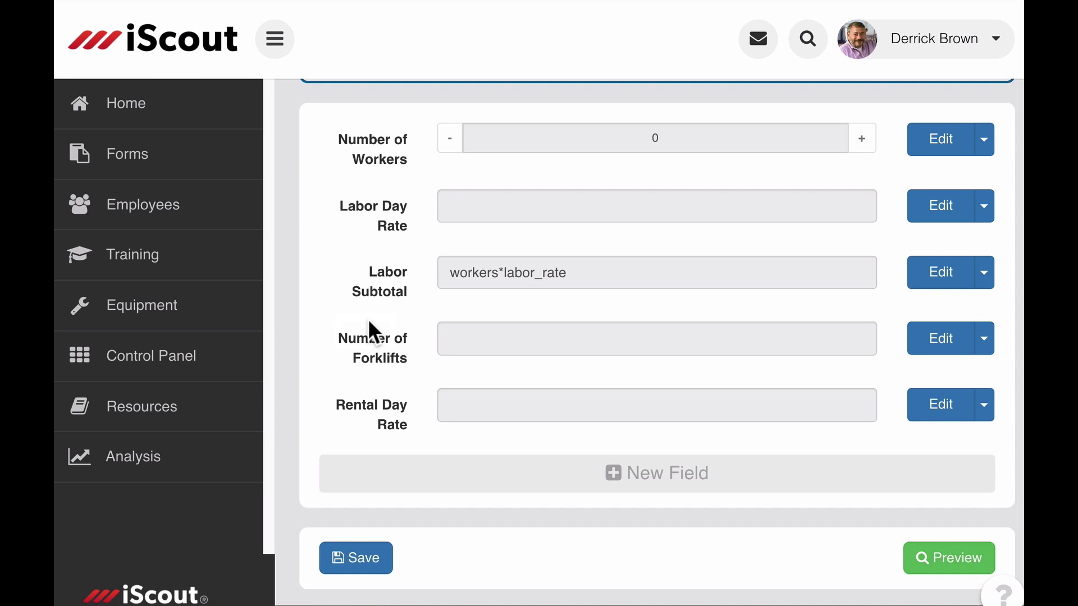
# Give the Number of Forklifts field the variable name 'forklifts'.
pyautogui.click(937, 339)
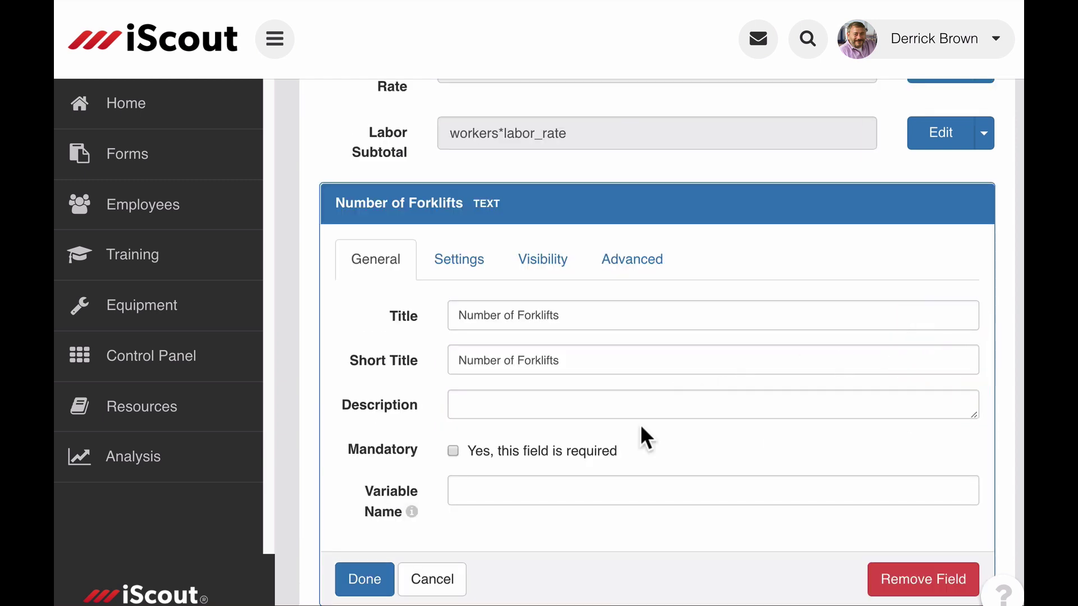
pyautogui.click(595, 490)
pyautogui.write('forklifts')
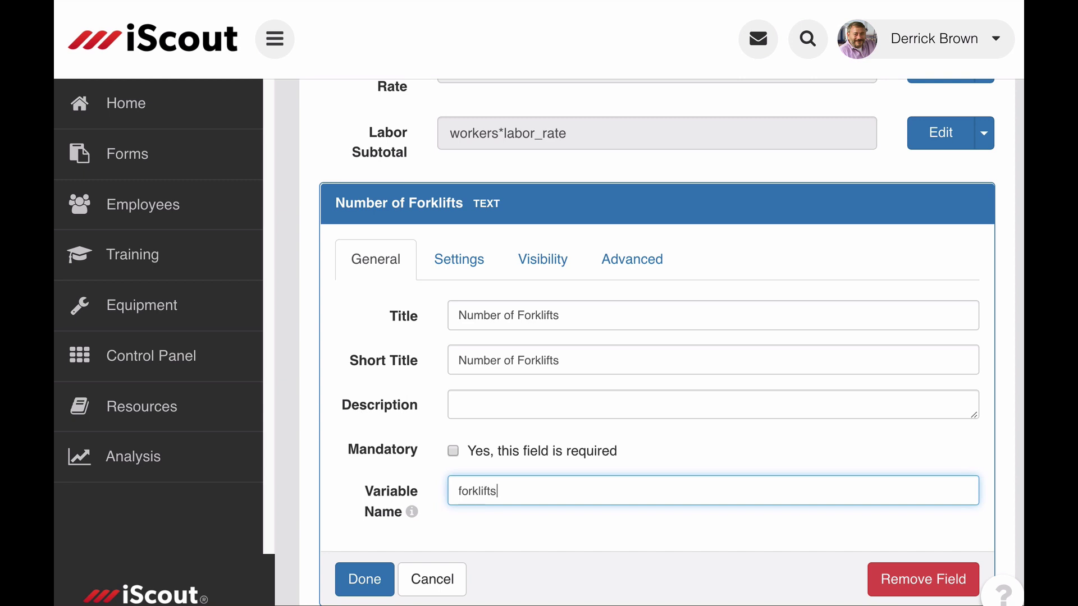
pyautogui.click(378, 573)
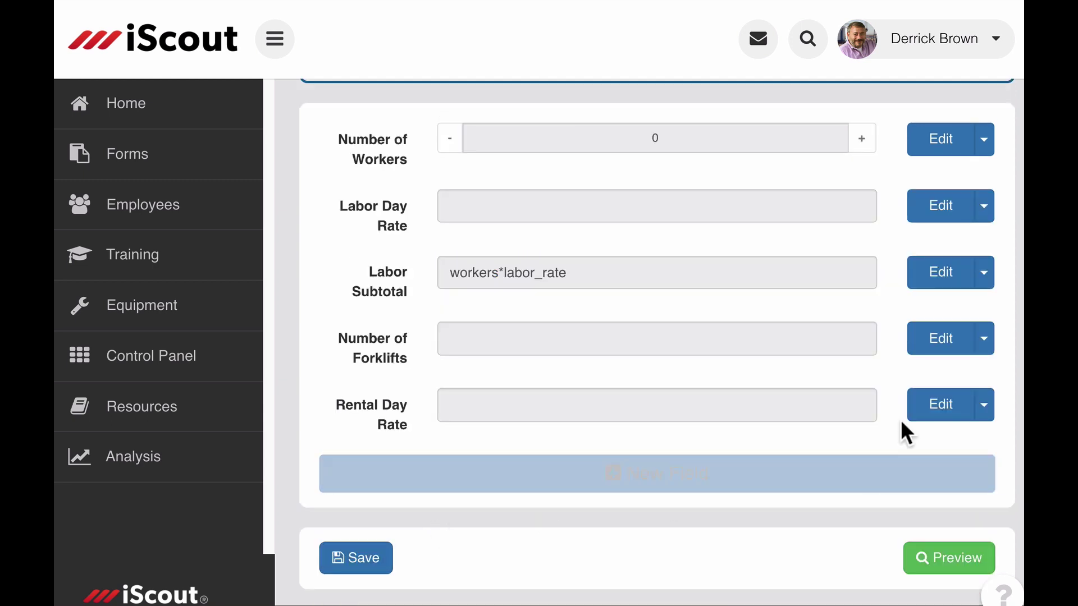
# Give the Rental Day Rate field the variable name 'rental_rate'.
pyautogui.click(918, 412)
pyautogui.click(541, 548)
pyautogui.write('rent')
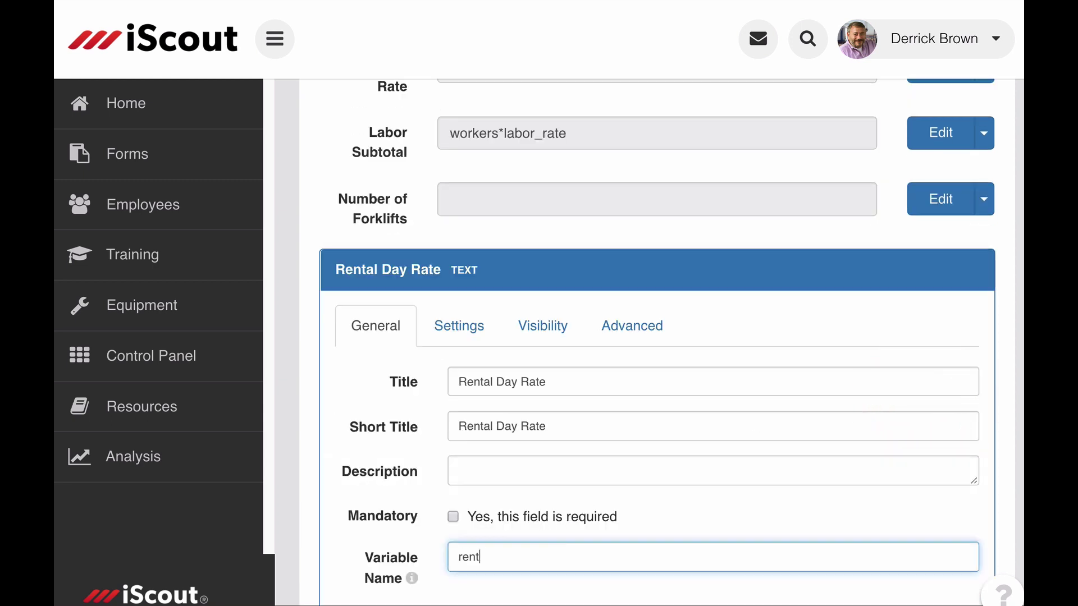
pyautogui.write('al_rate')
pyautogui.scroll(-3, 657, 337)
pyautogui.click(380, 558)
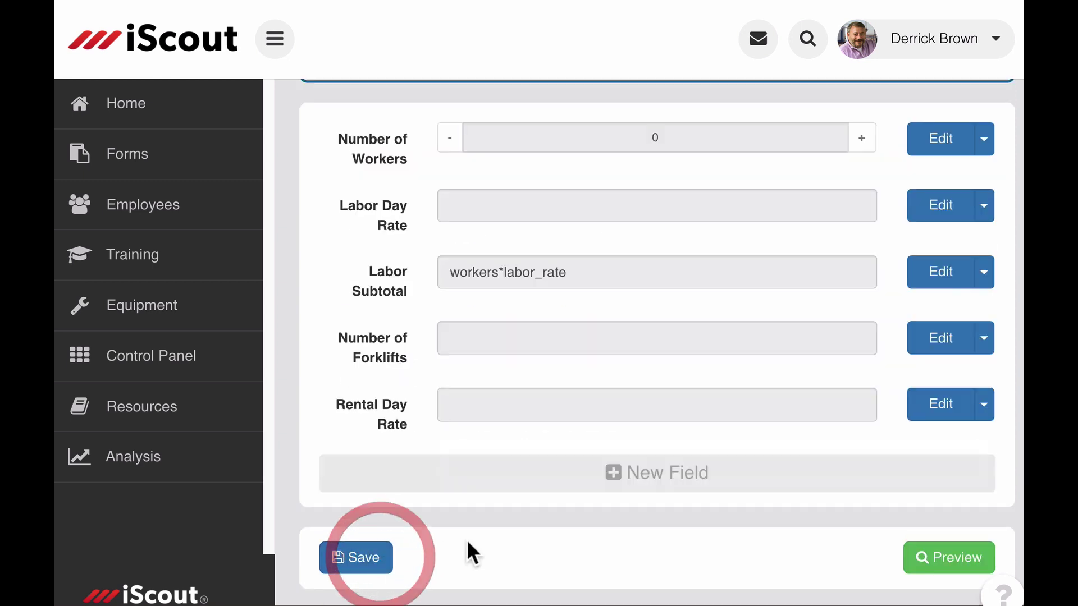
# Add a new calculation field titled 'Rental Subtotal' at the end of the form.
pyautogui.click(781, 494)
pyautogui.click(725, 386)
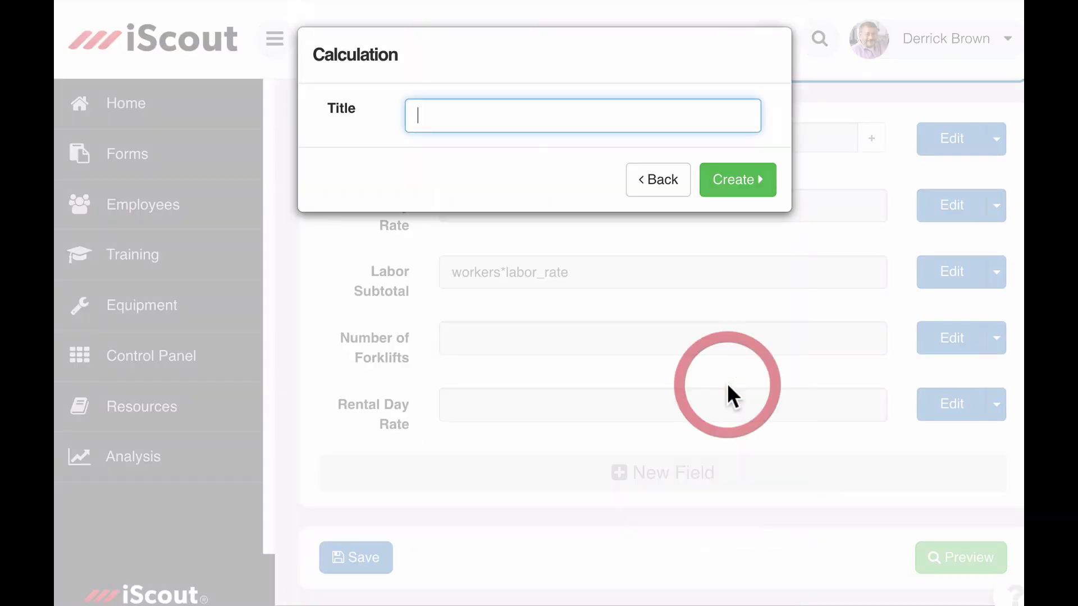
pyautogui.write('Rental Subtotal')
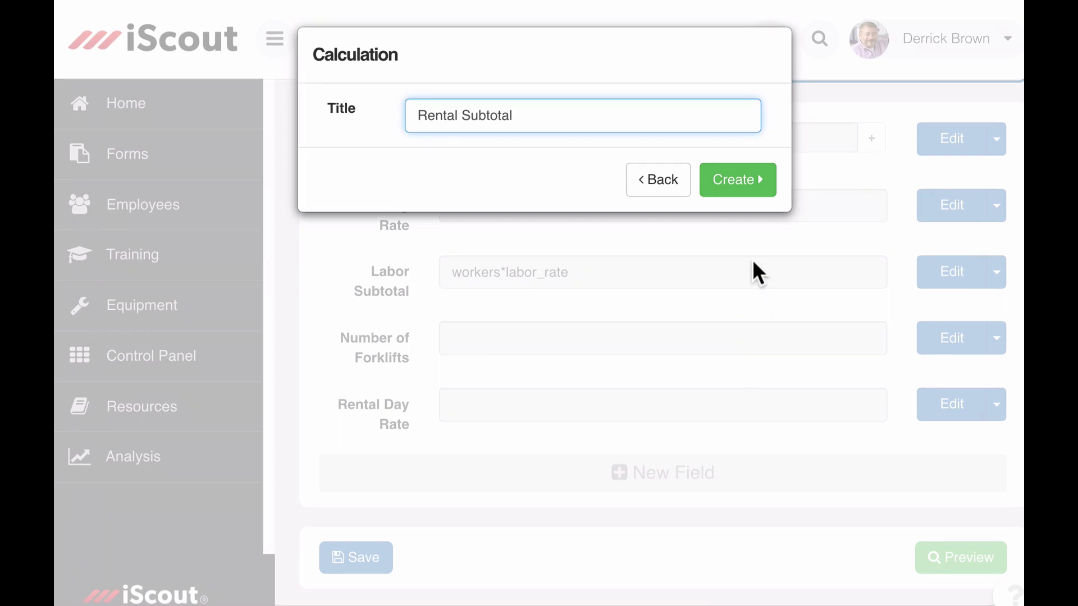
pyautogui.click(744, 188)
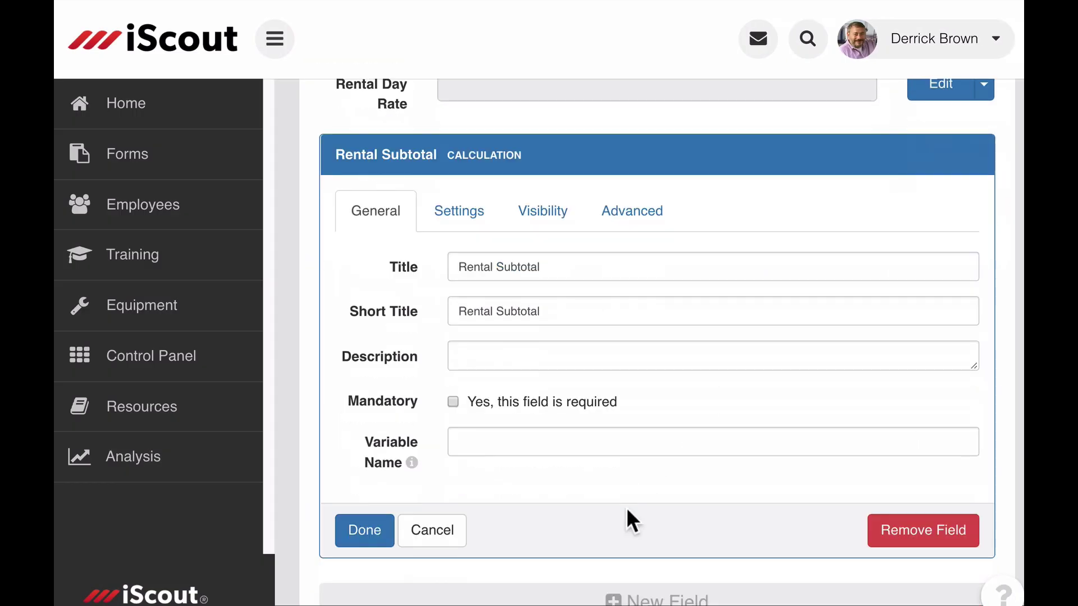
# Set Rental Subtotal's formula to forklifts*rental_rate and choose its decimal places.
pyautogui.click(473, 218)
pyautogui.click(533, 373)
pyautogui.write('f')
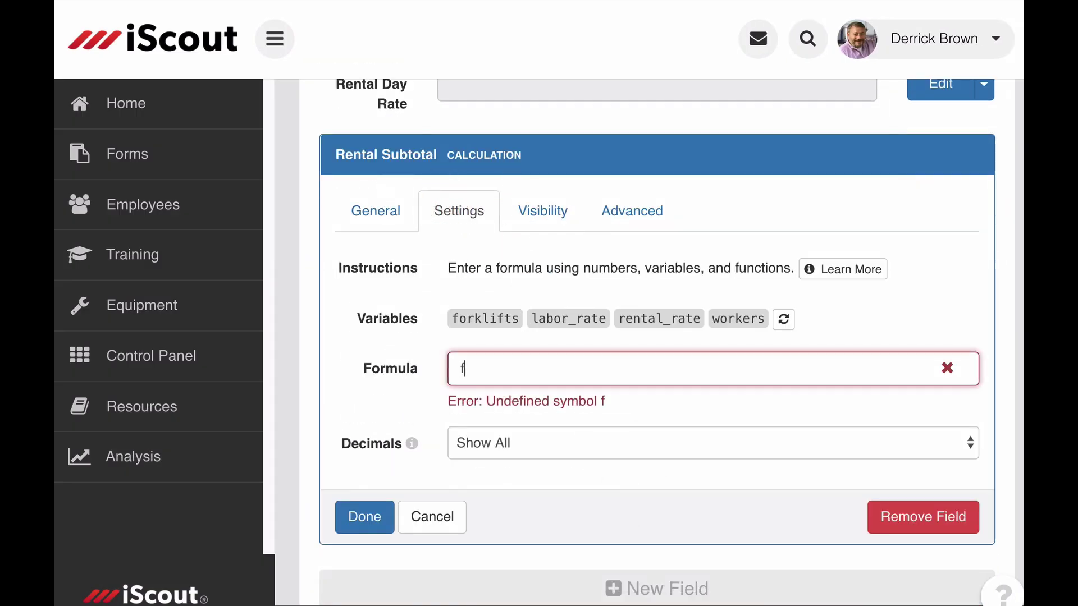
pyautogui.write('orklifts*')
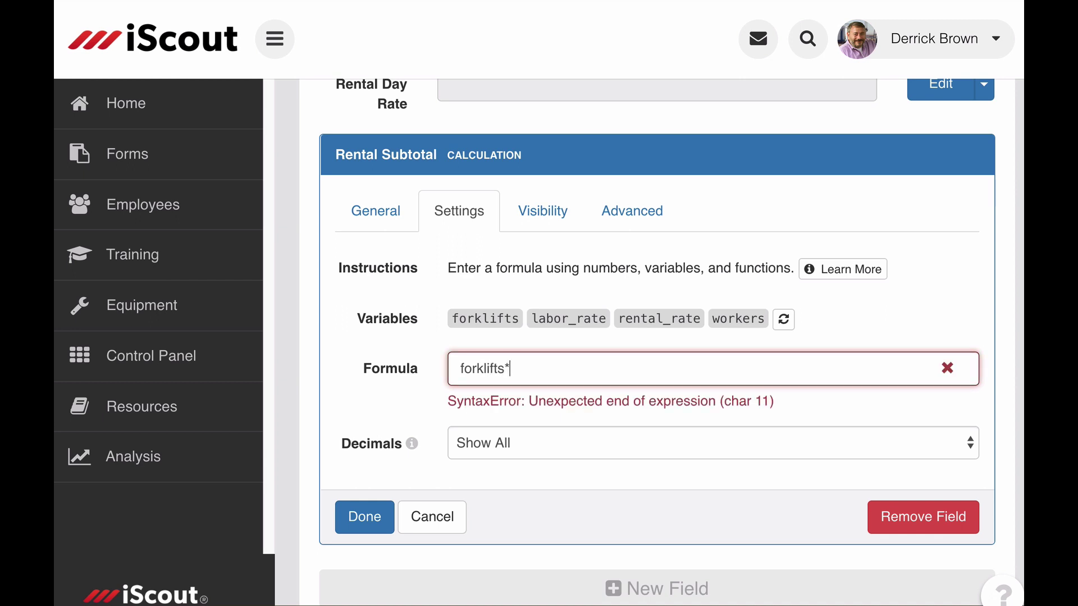
pyautogui.write('rental_r')
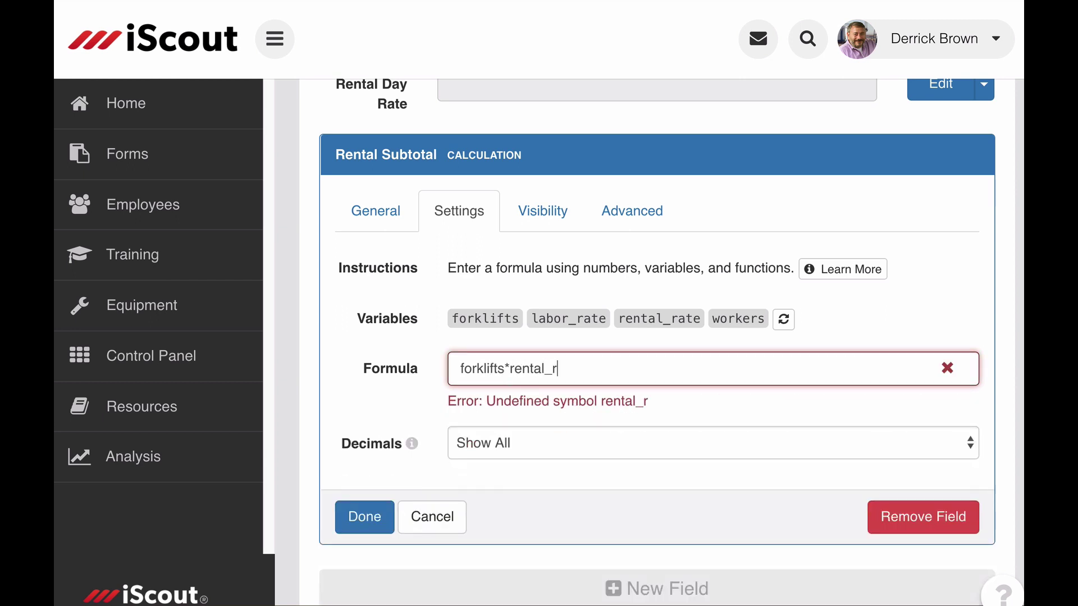
pyautogui.write('ate')
pyautogui.click(546, 440)
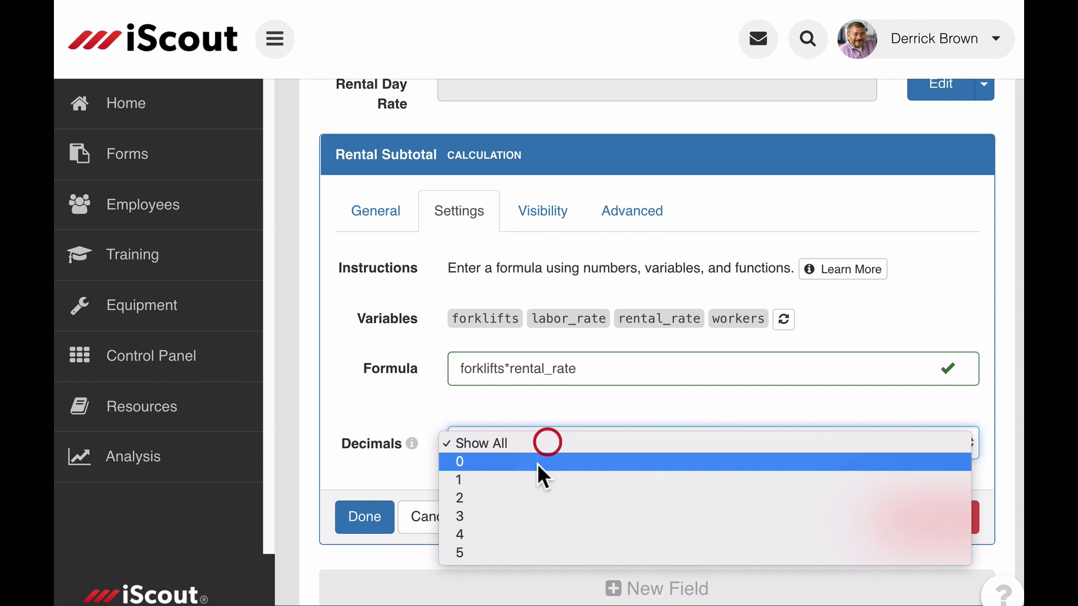
pyautogui.click(526, 498)
pyautogui.click(348, 517)
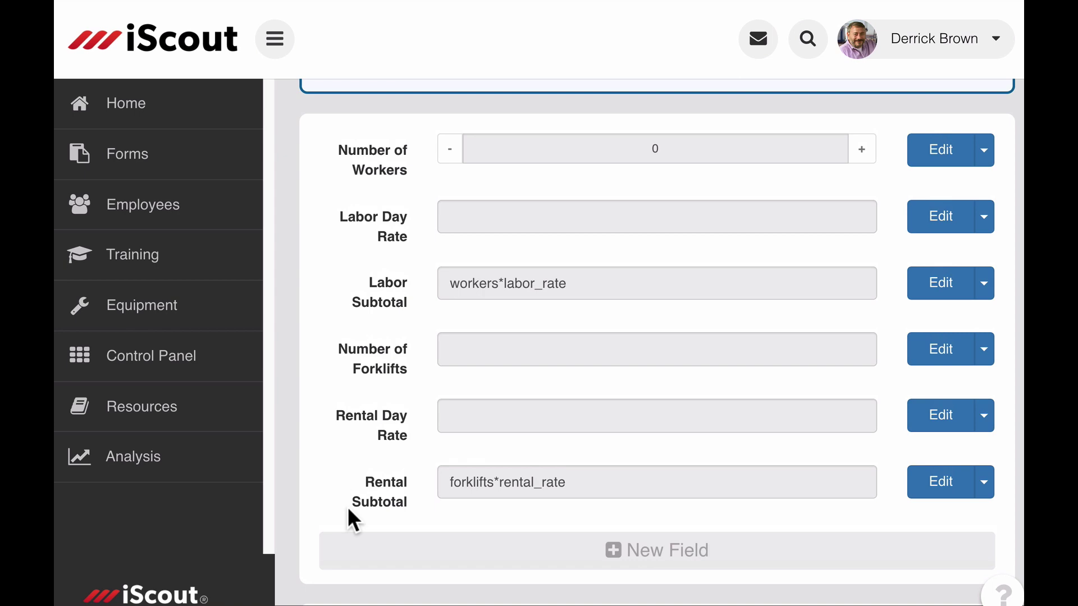
# Give the Labor Subtotal calculation the variable name 'labor_subtotal'.
pyautogui.scroll(-2, 393, 515)
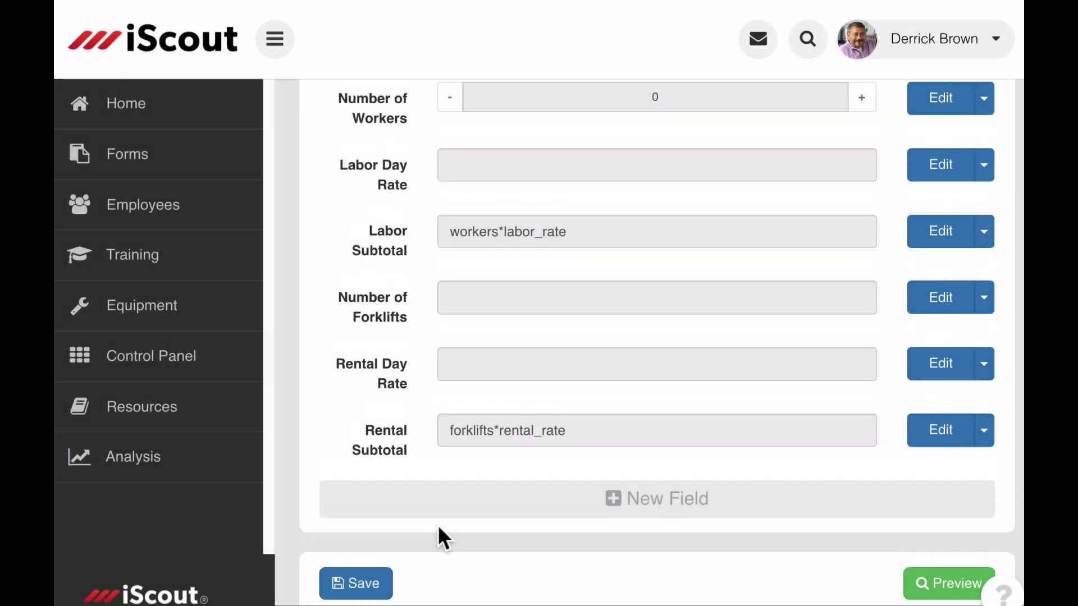
pyautogui.click(929, 244)
pyautogui.scroll(-1, 590, 464)
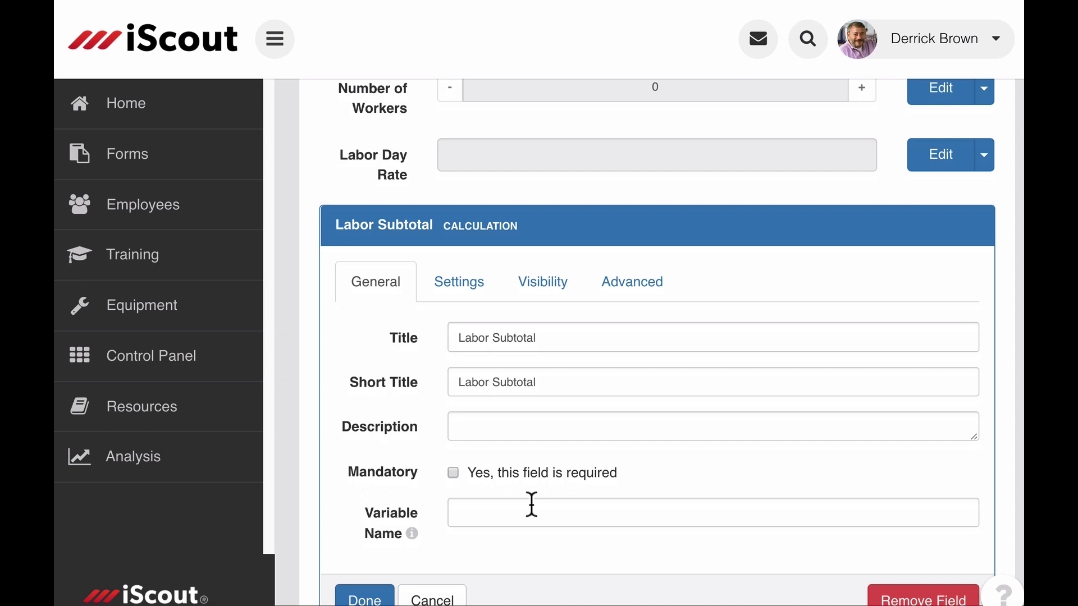
pyautogui.click(531, 505)
pyautogui.write('labor_subtotal')
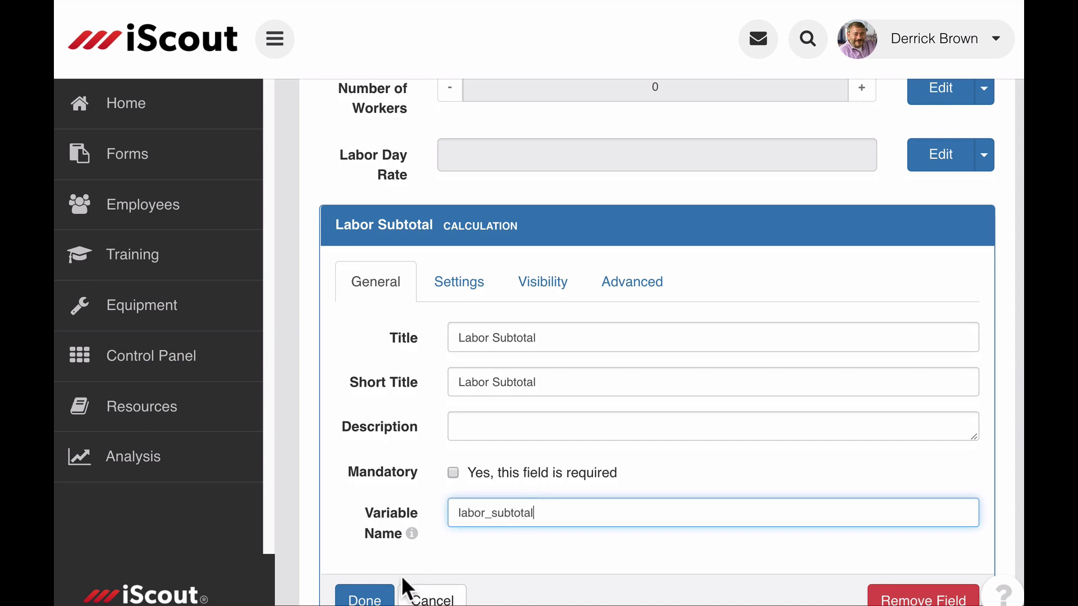
pyautogui.click(382, 597)
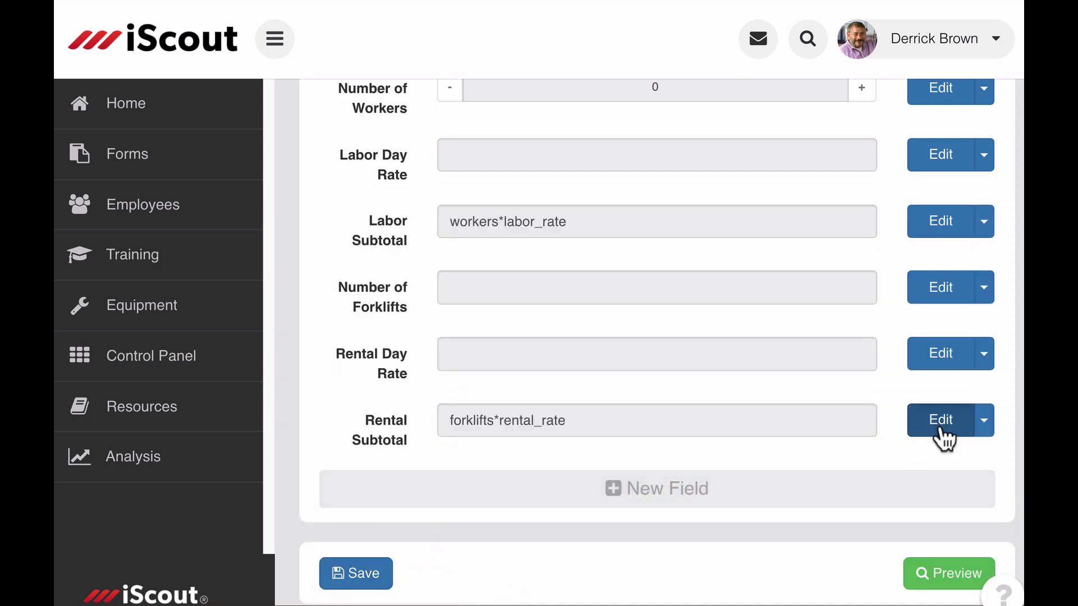
# Give the Rental Subtotal calculation the variable name 'rental_subtotal'.
pyautogui.click(936, 427)
pyautogui.scroll(-4, 713, 525)
pyautogui.click(533, 498)
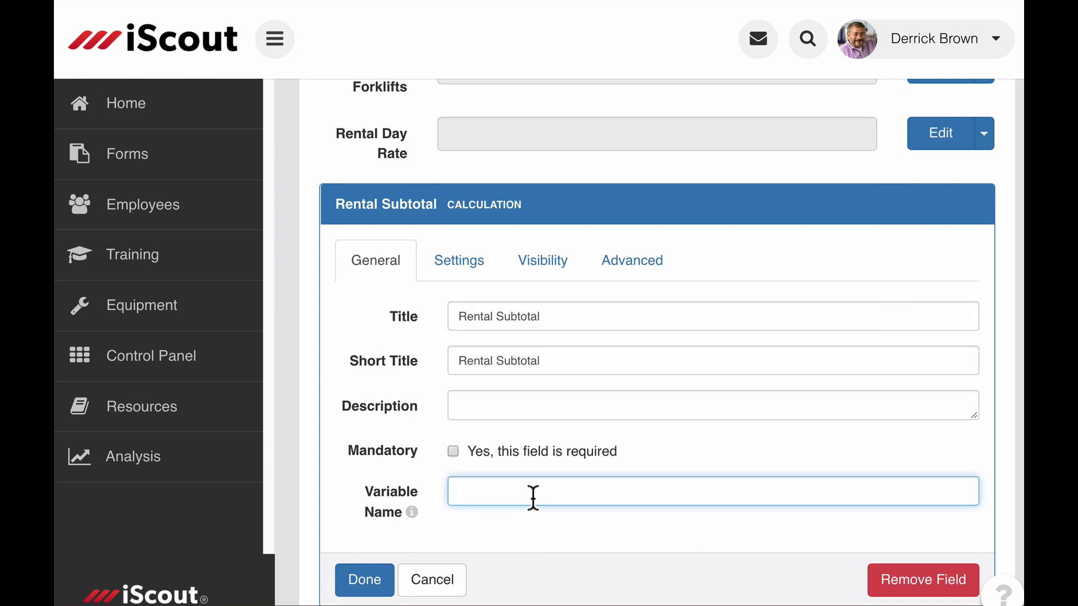
pyautogui.write('rental_subtotal')
pyautogui.click(365, 581)
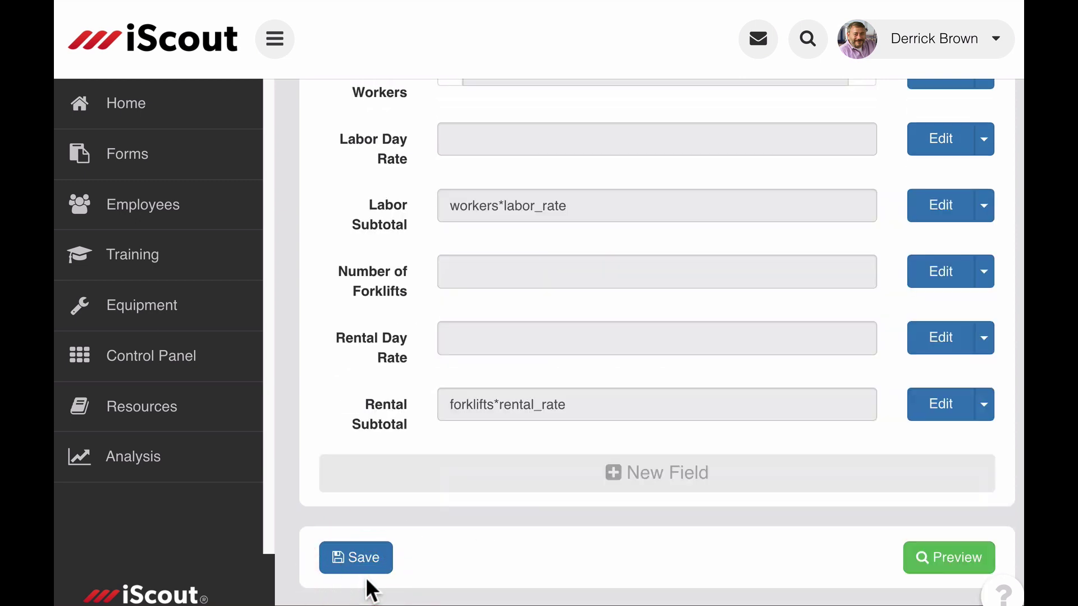
# Add a new calculation field titled 'Total Cost' to the form.
pyautogui.click(629, 482)
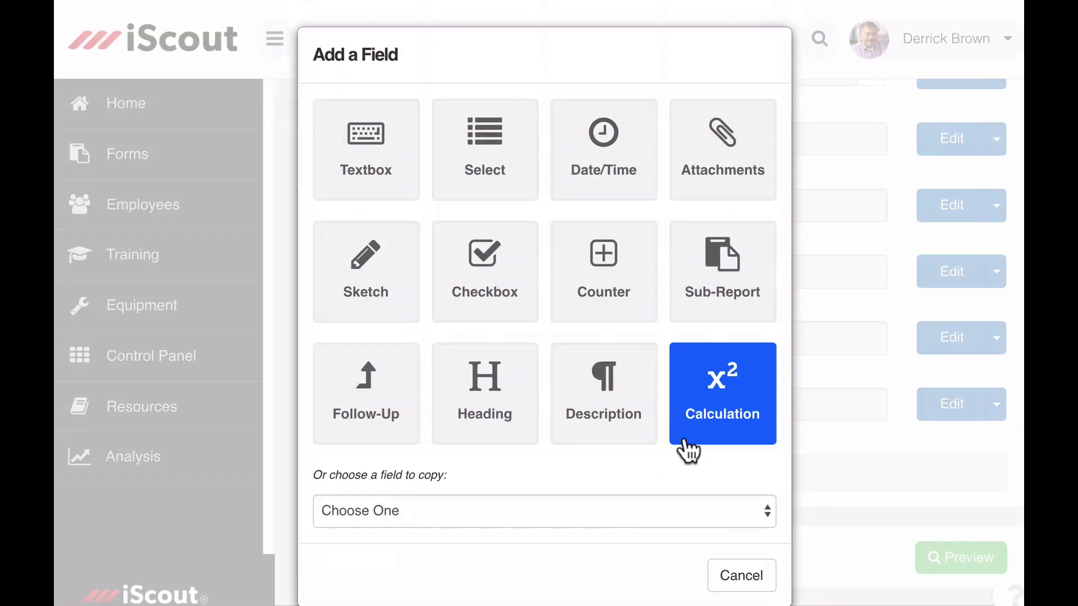
pyautogui.click(723, 405)
pyautogui.write('Total ')
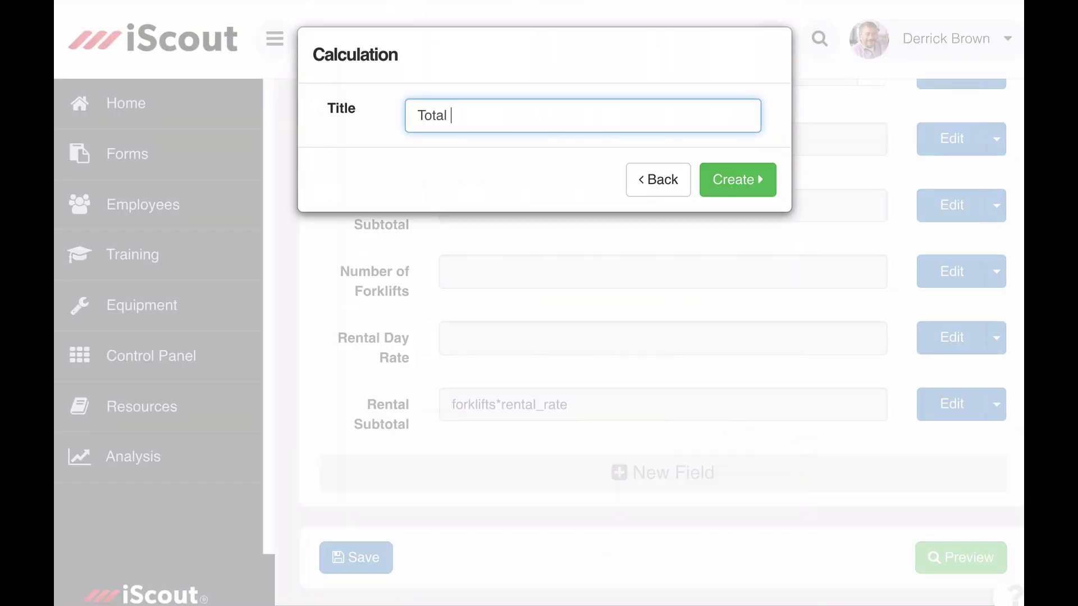
pyautogui.write('Cost')
pyautogui.click(729, 175)
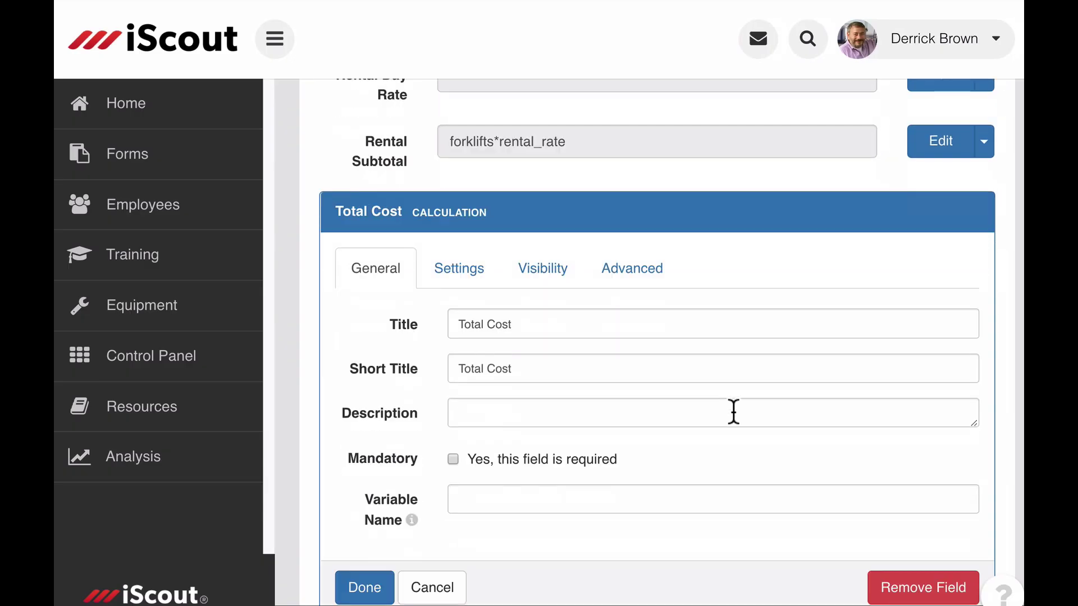
# Set Total Cost's formula to labor_subtotal+rental_subtotal with 2 decimals.
pyautogui.click(476, 272)
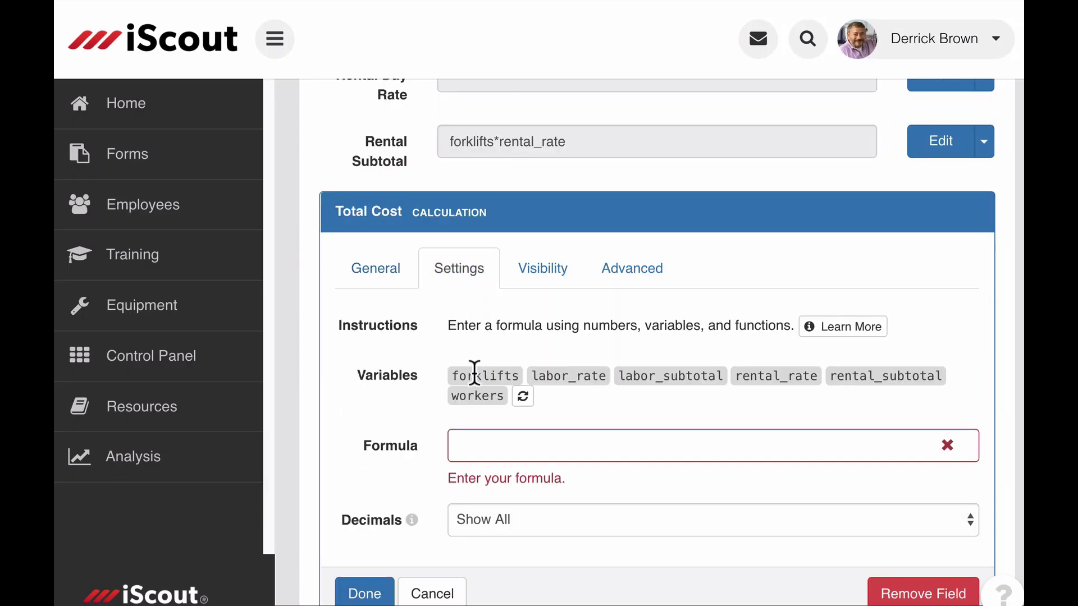
pyautogui.click(474, 444)
pyautogui.write('labor')
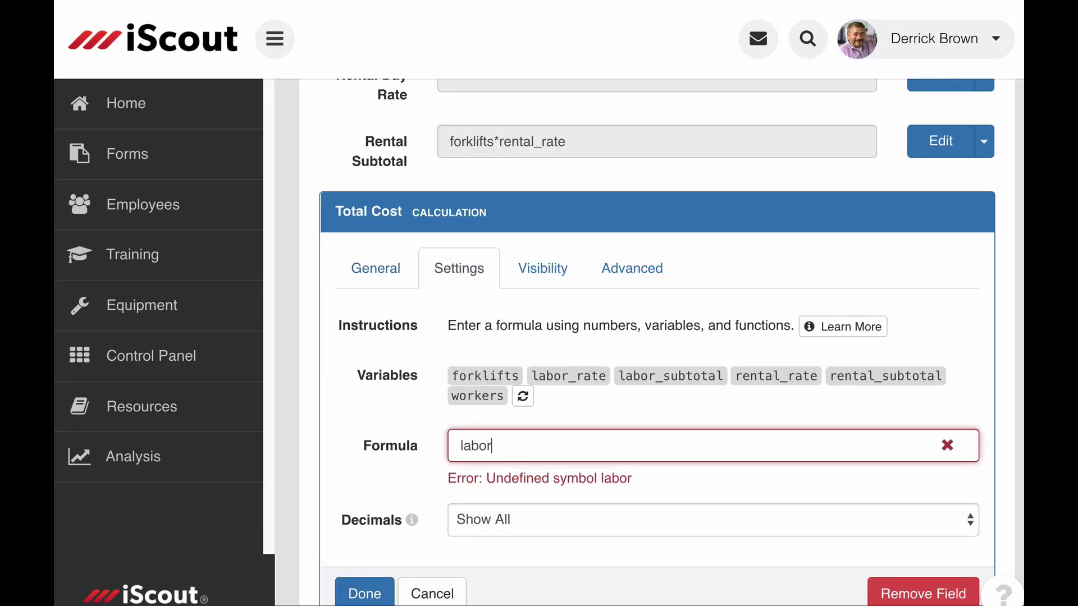
pyautogui.write('_subtota')
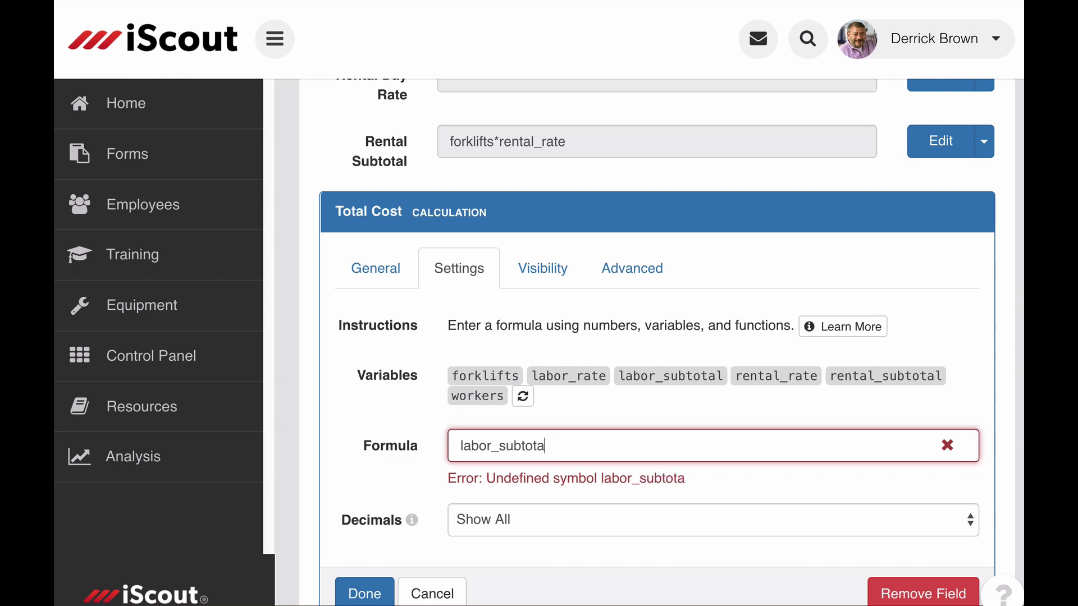
pyautogui.write('l+')
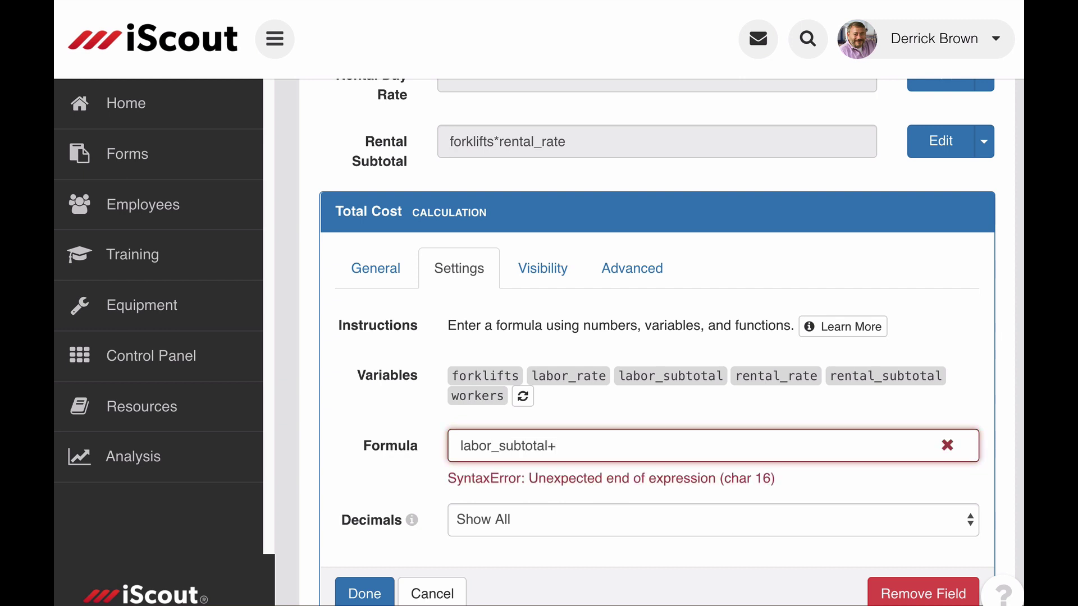
pyautogui.write('rental_subtotal')
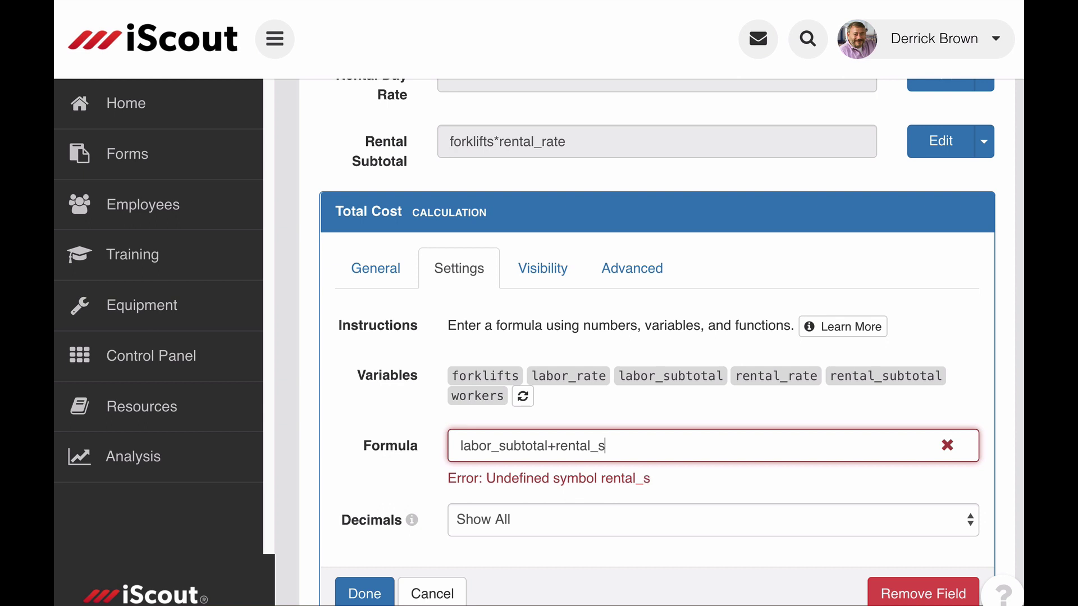
pyautogui.click(498, 528)
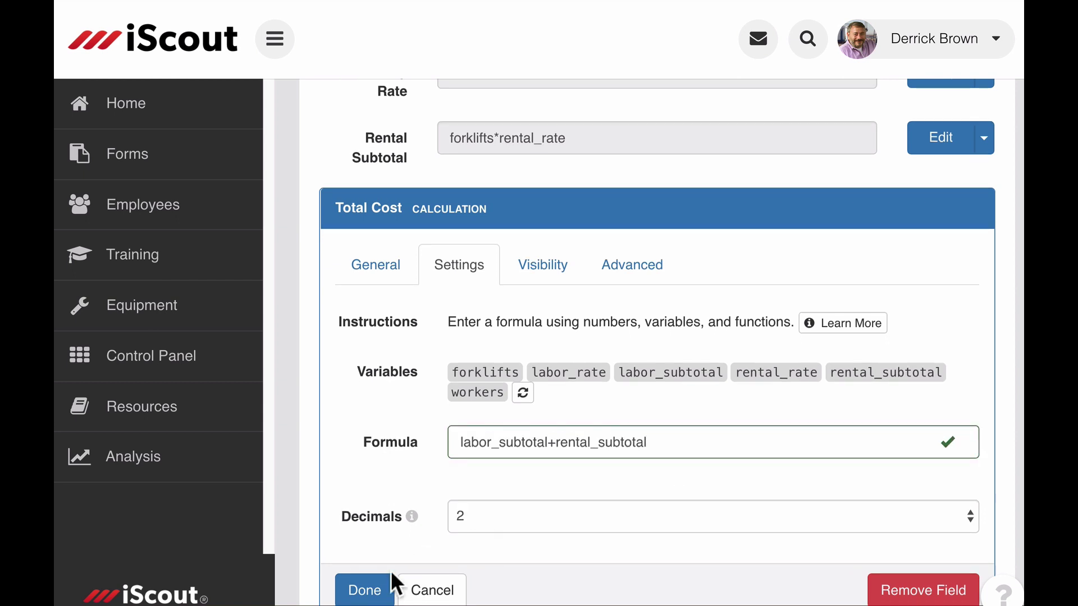
pyautogui.click(385, 590)
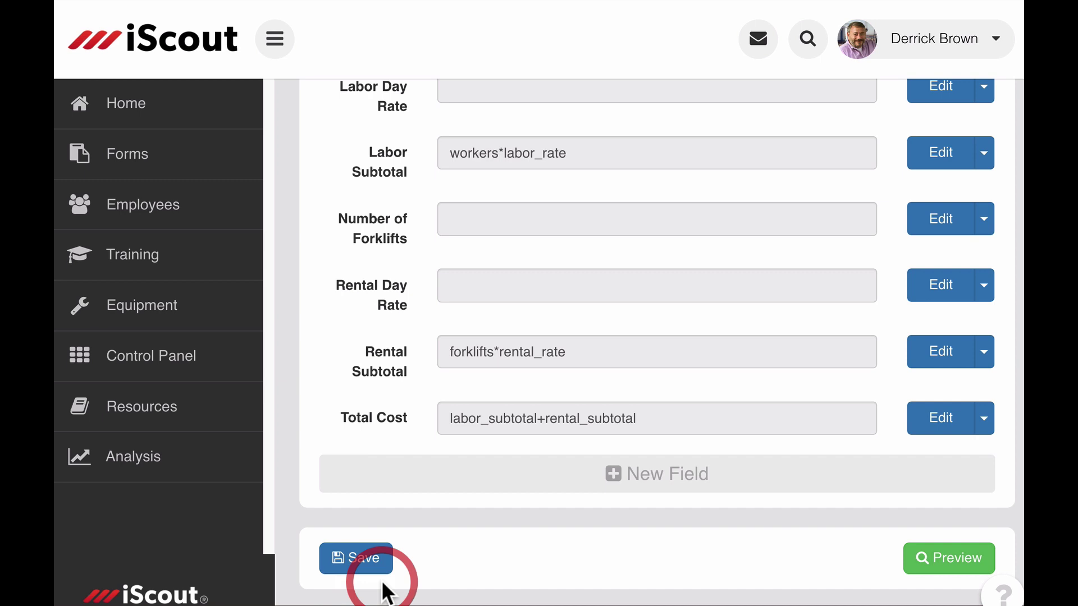
# Save the form and start a response with Number of Workers set to 3.
pyautogui.click(359, 558)
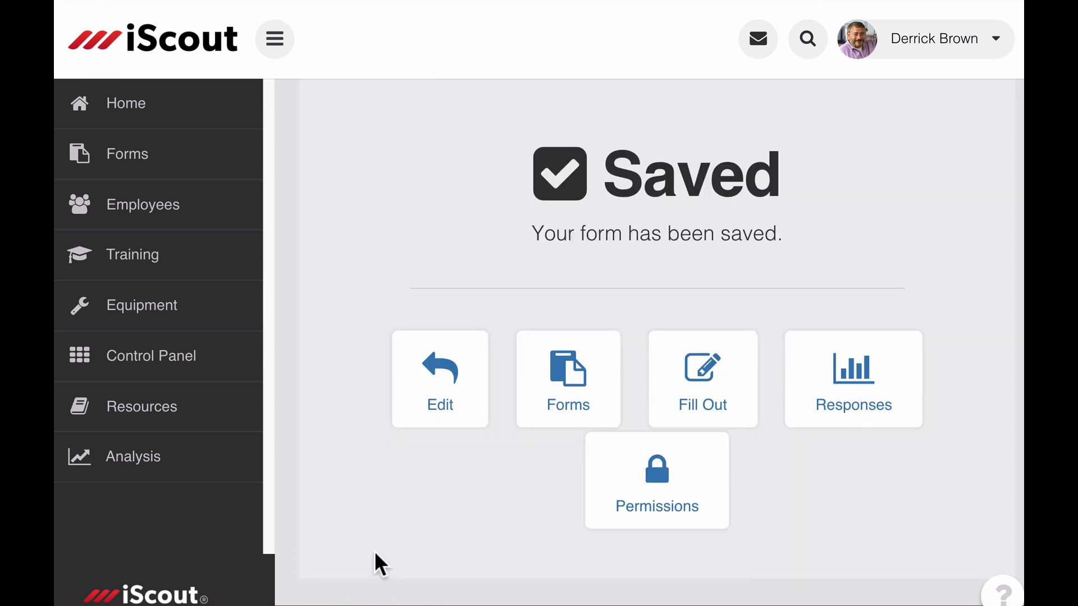
pyautogui.click(701, 397)
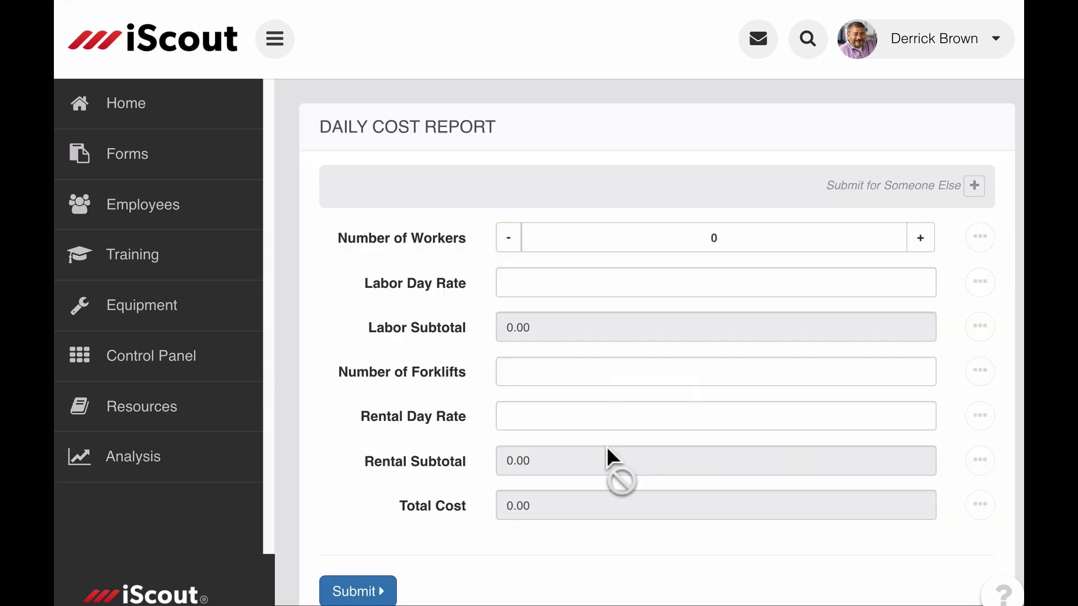
pyautogui.click(918, 238)
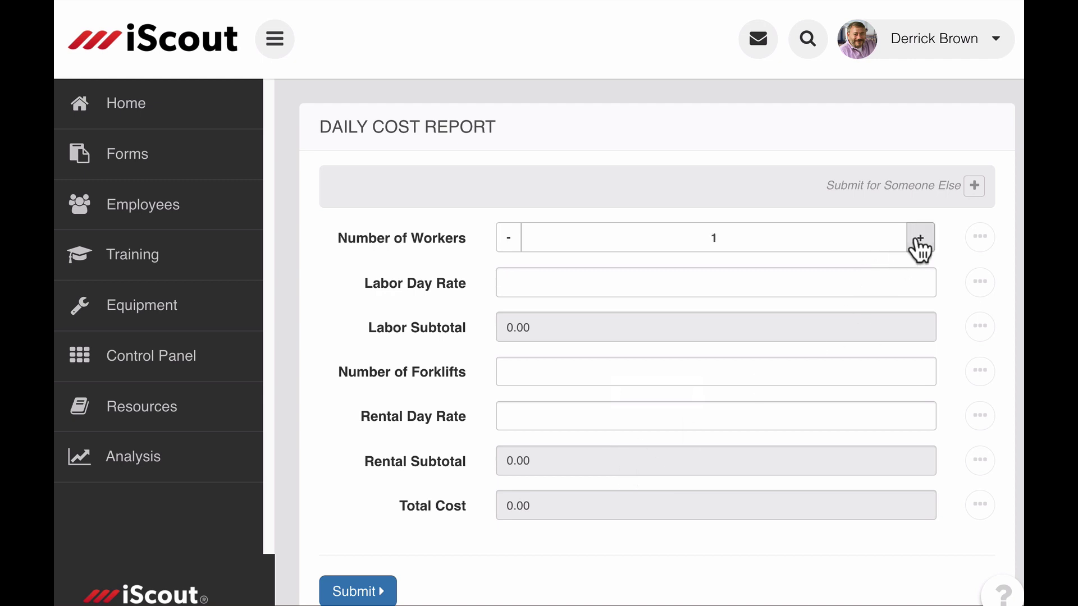
pyautogui.click(918, 238)
pyautogui.click(918, 238)
# Enter Labor Day Rate 200, 2 forklifts and Rental Day Rate 100, then submit.
pyautogui.click(775, 280)
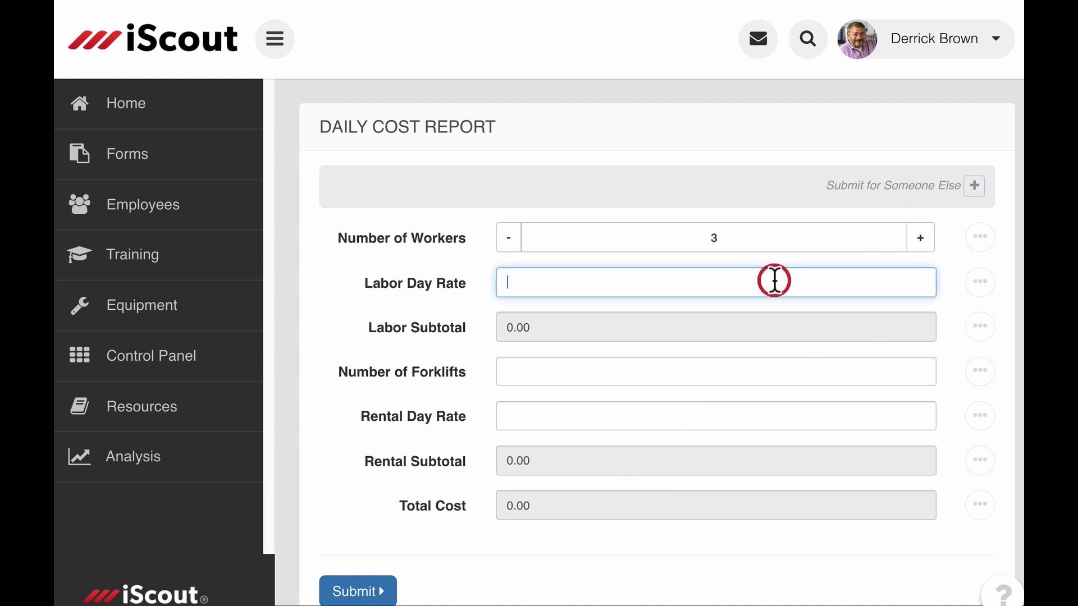
pyautogui.write('200')
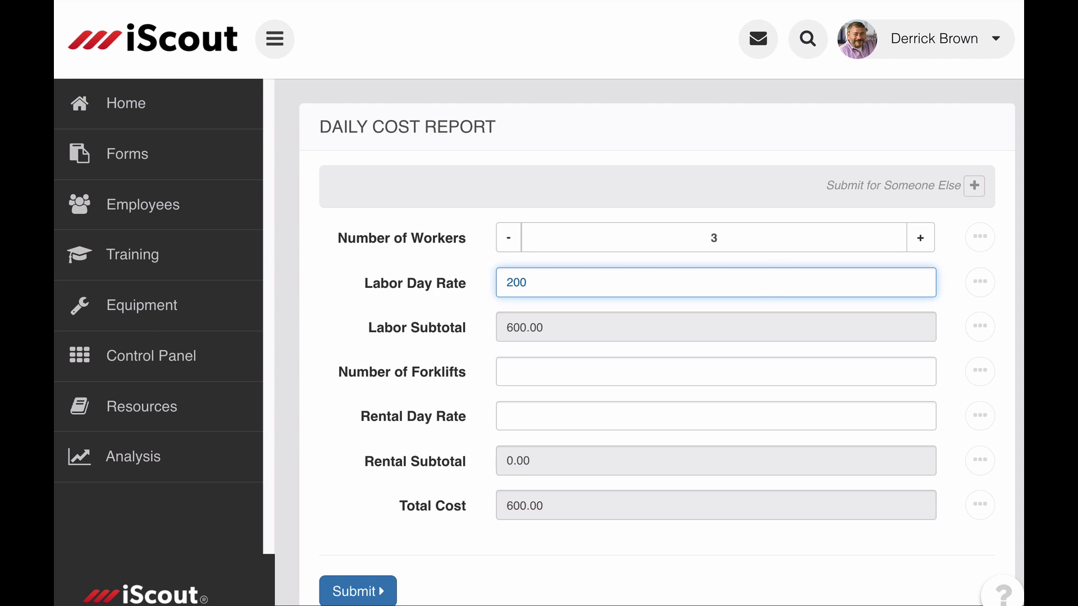
pyautogui.click(678, 368)
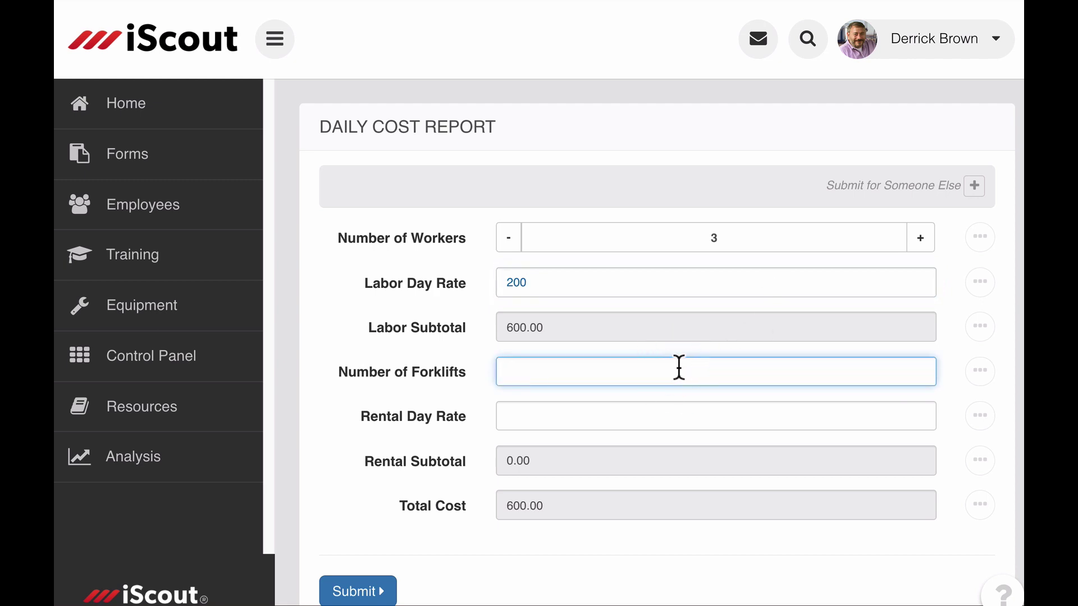
pyautogui.write('2')
pyautogui.click(647, 415)
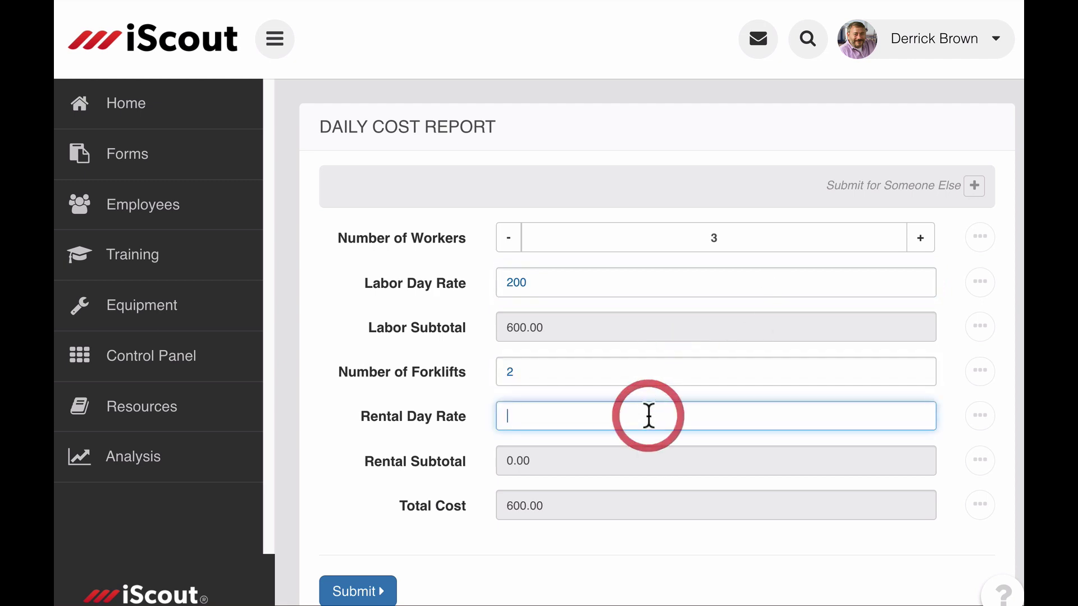
pyautogui.write('100')
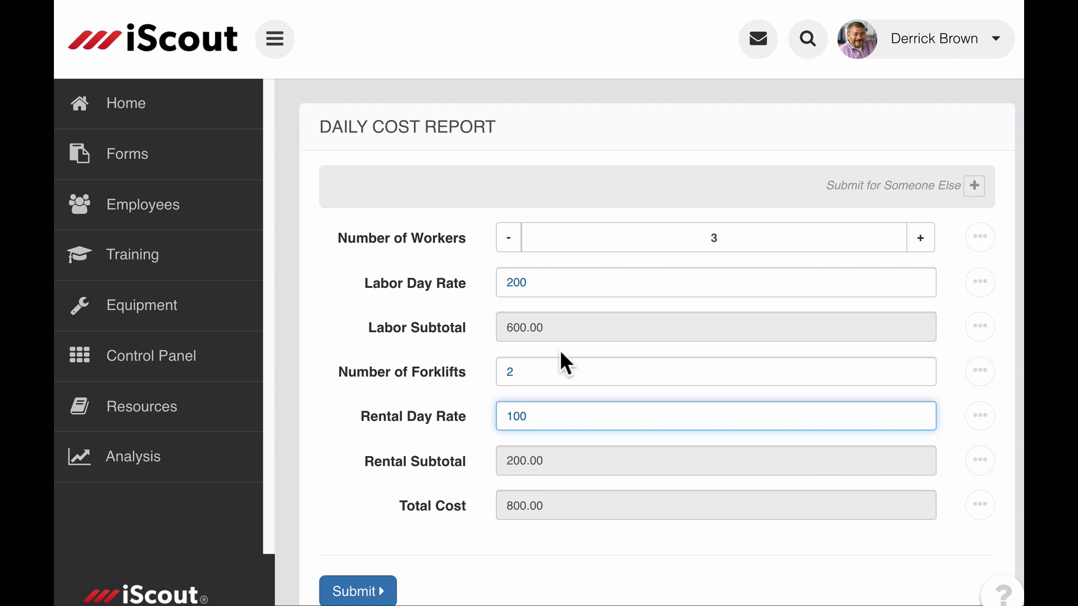
pyautogui.click(358, 589)
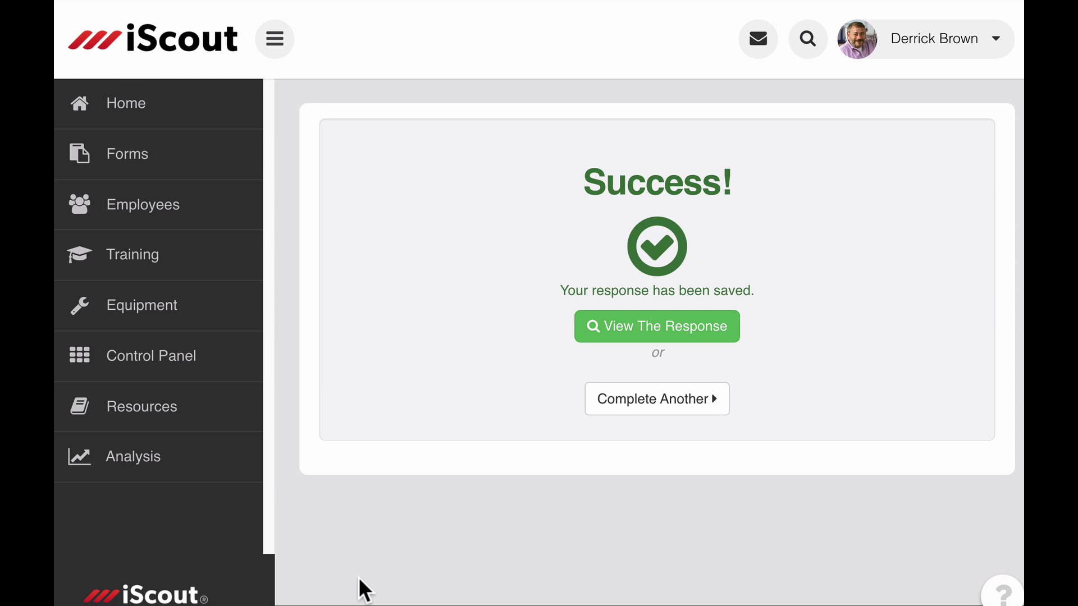
# List Daily Cost Report responses from the last 7 days, sorted by Total Cost ascending.
pyautogui.click(216, 163)
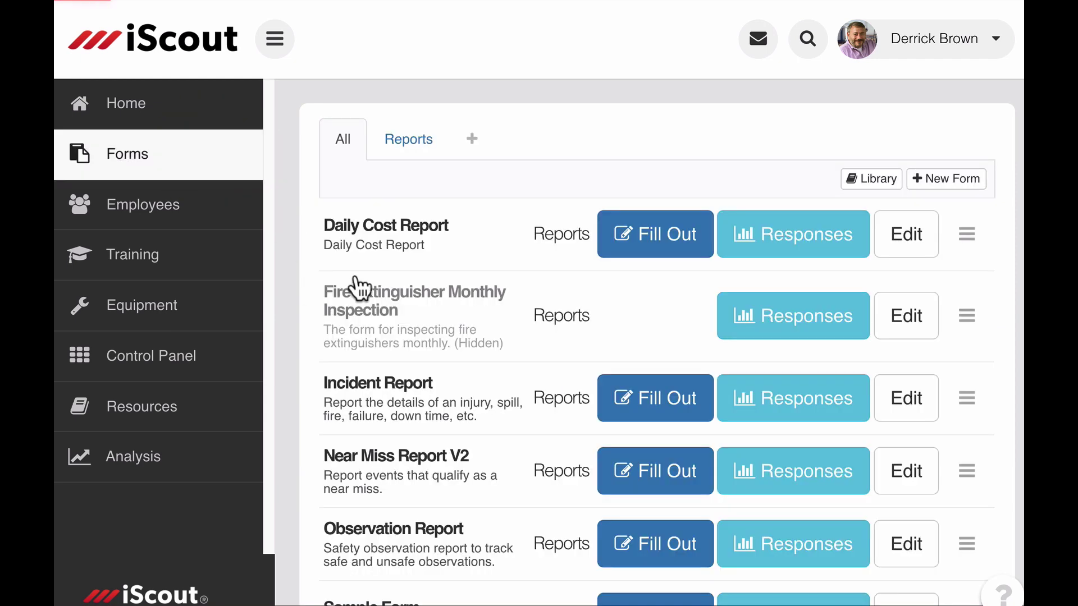
pyautogui.click(839, 251)
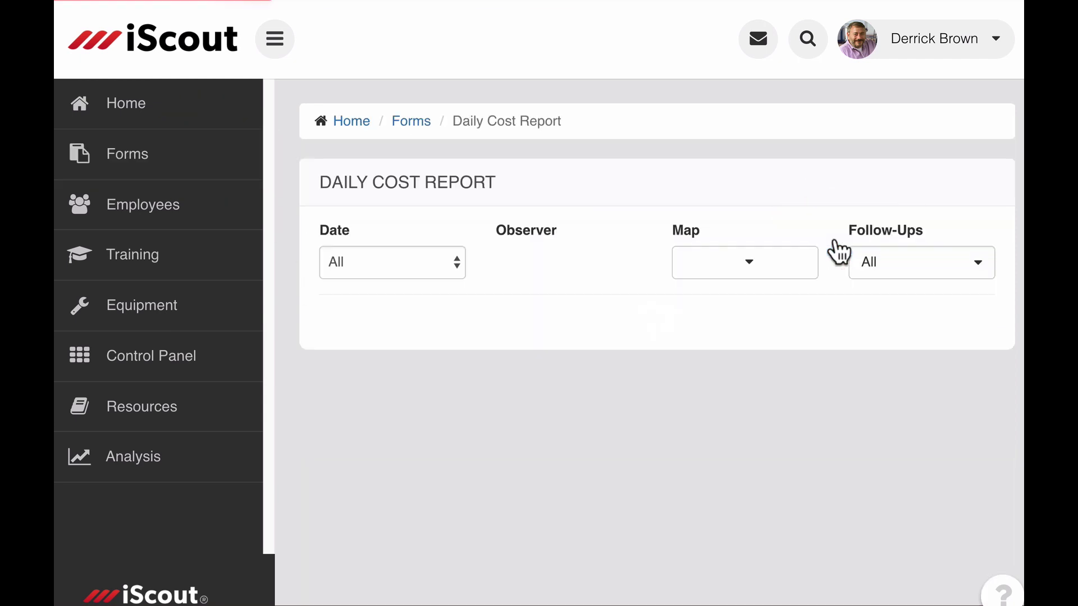
pyautogui.click(431, 305)
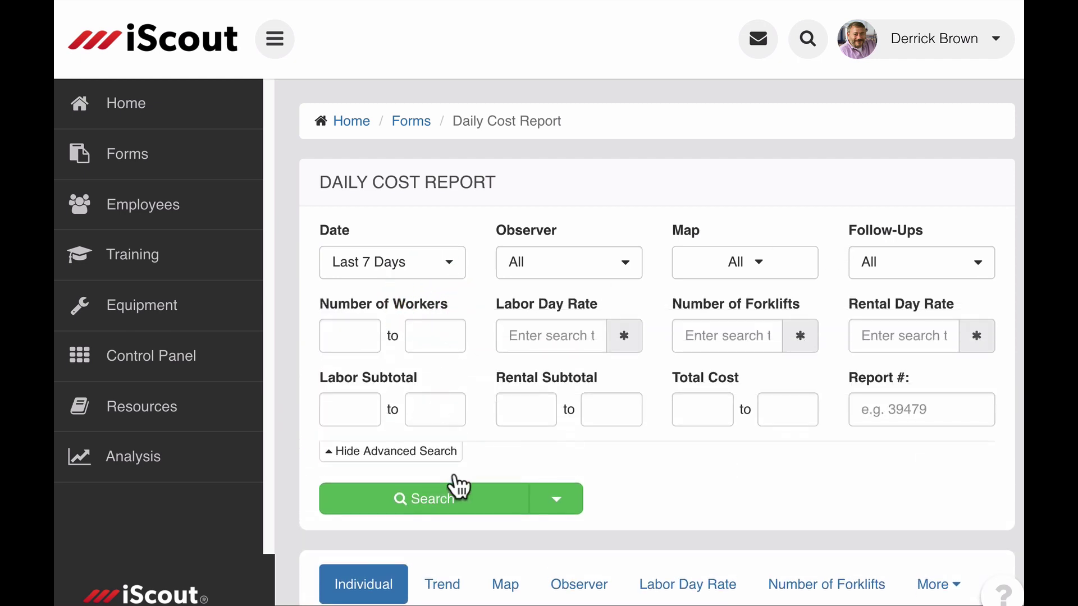
pyautogui.click(454, 502)
pyautogui.scroll(-10, 458, 528)
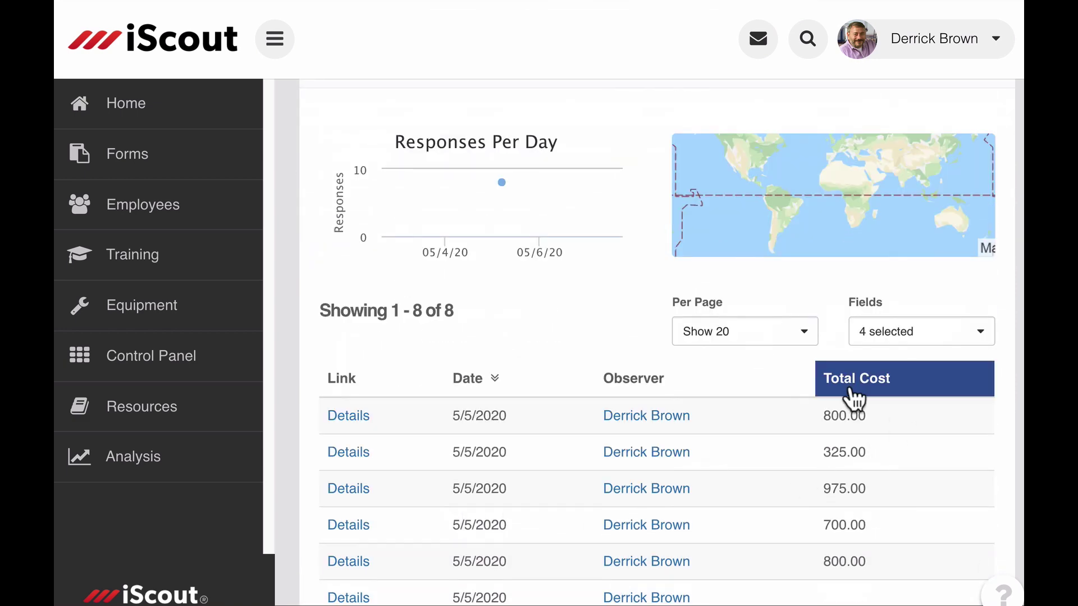
pyautogui.click(858, 387)
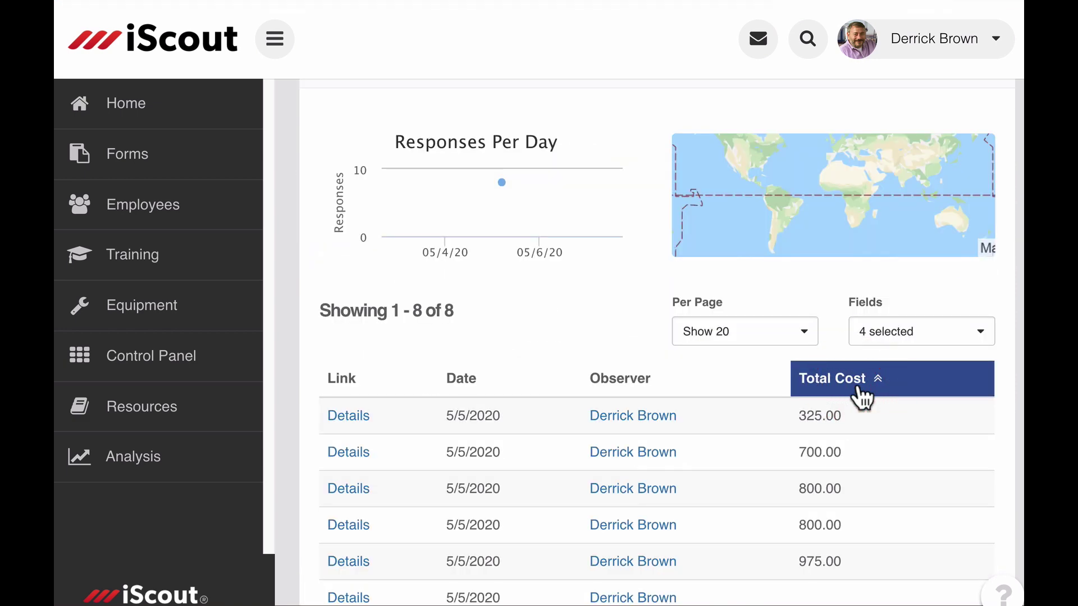